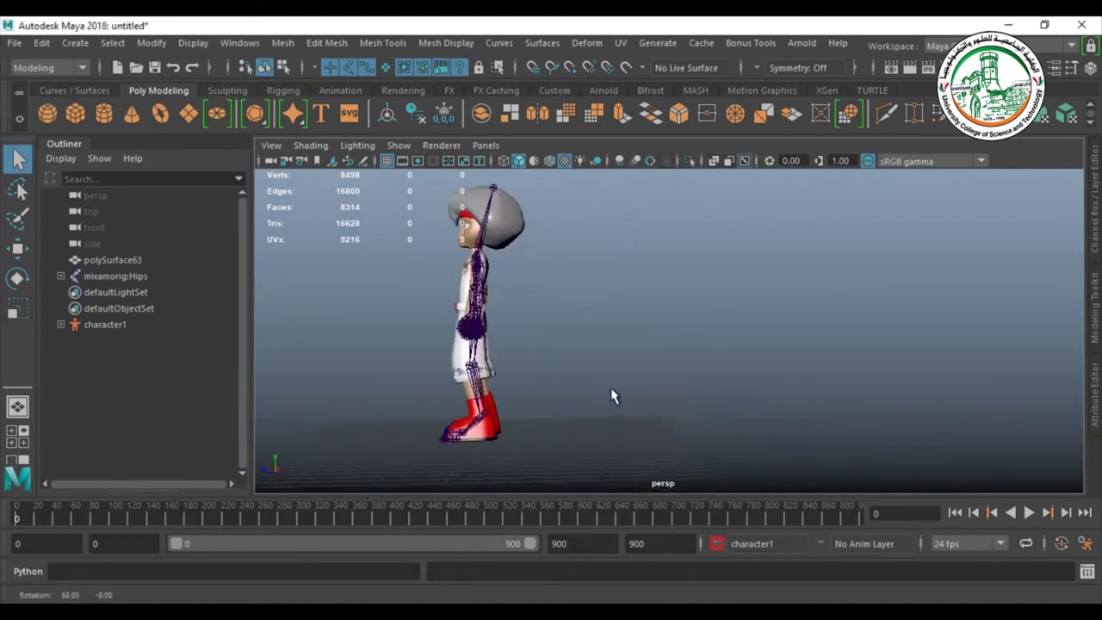
- Review the character's animation by scrubbing along the 0–900 frame timeline, and return to frame 0
middle_click_drag(697, 389, 751, 396, "alt")
left_click_drag(751, 396, 728, 403, "alt")
key("alt+v")
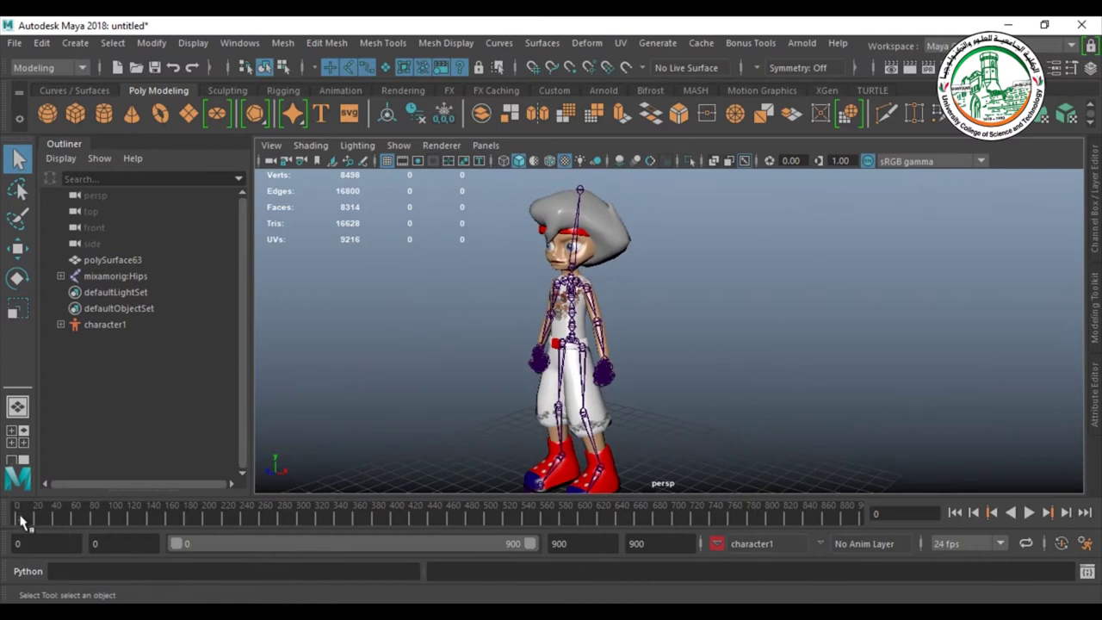
left_click_drag(108, 517, 16, 519)
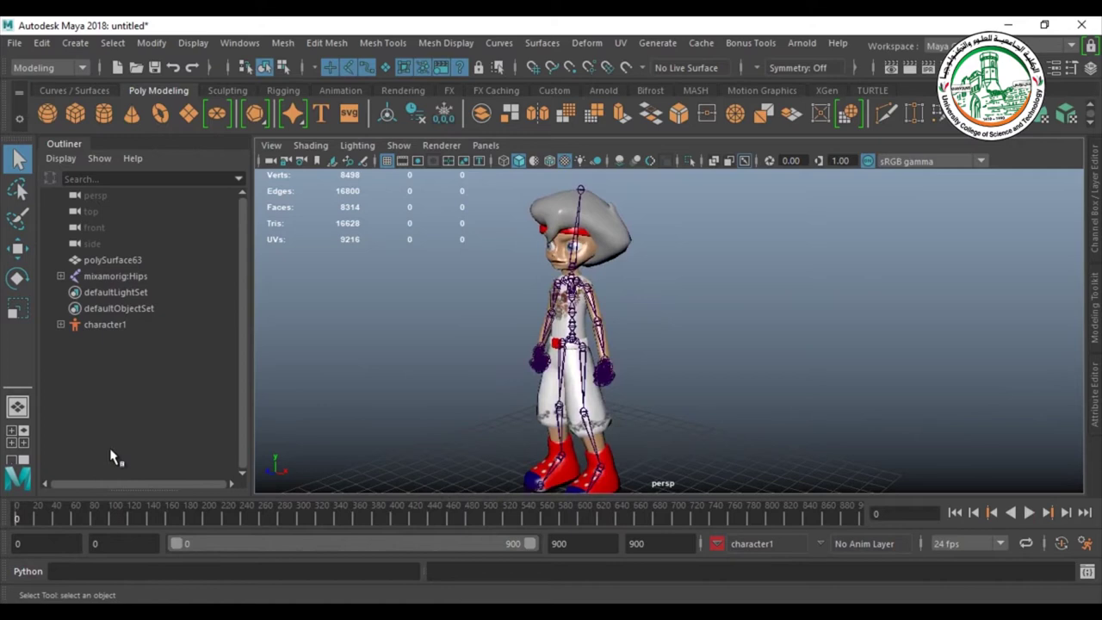
key("alt+v")
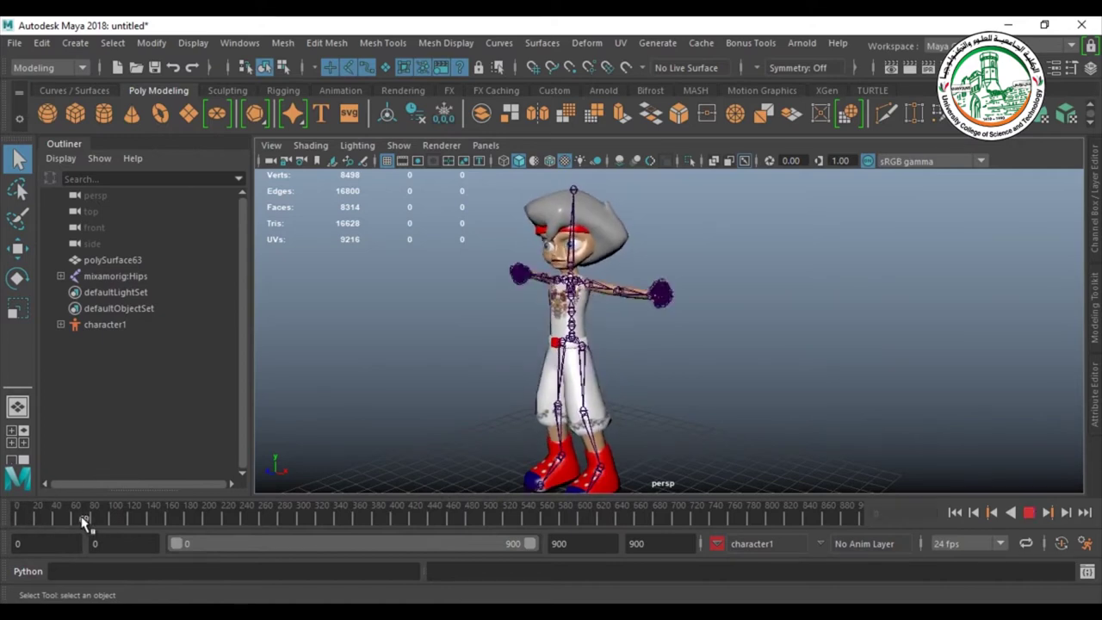
left_click_drag(129, 521, 362, 515)
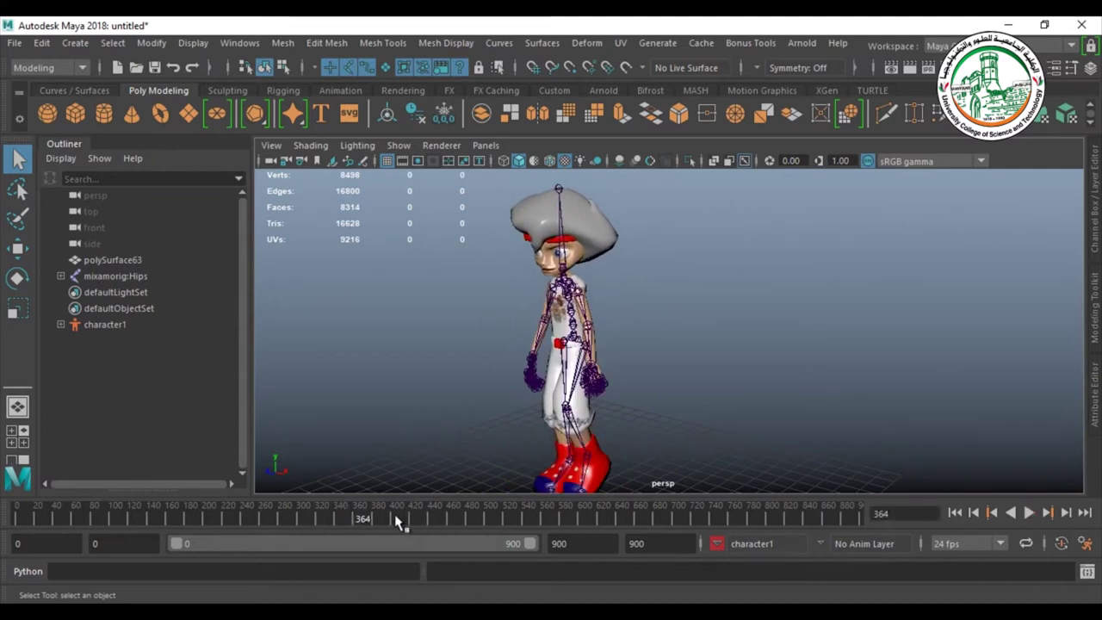
key("alt+v")
key("alt+v")
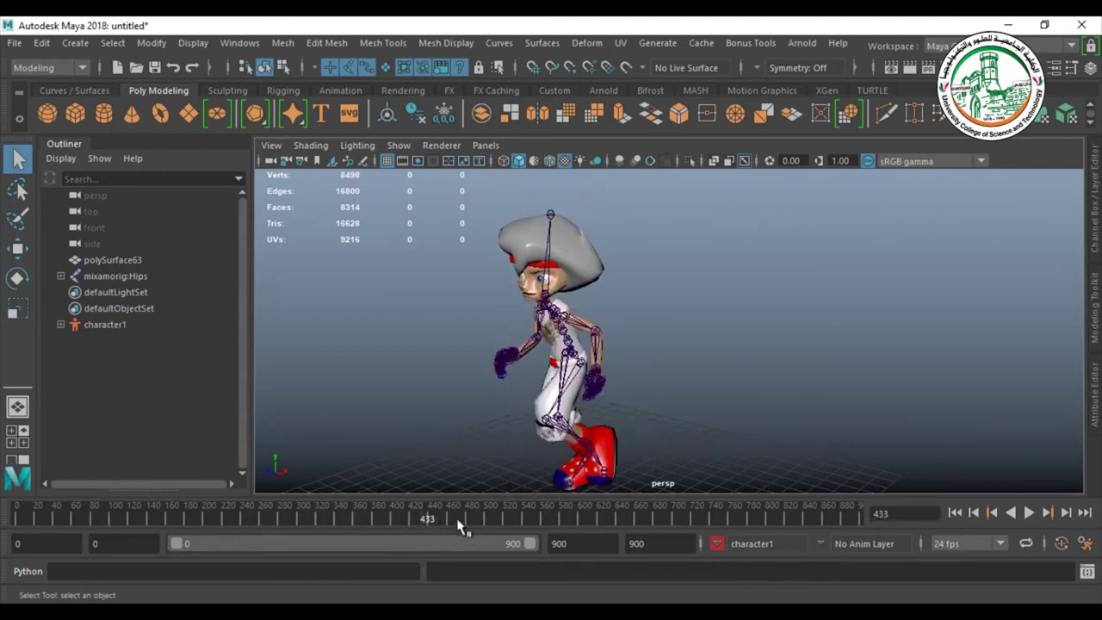
left_click_drag(501, 523, 515, 525)
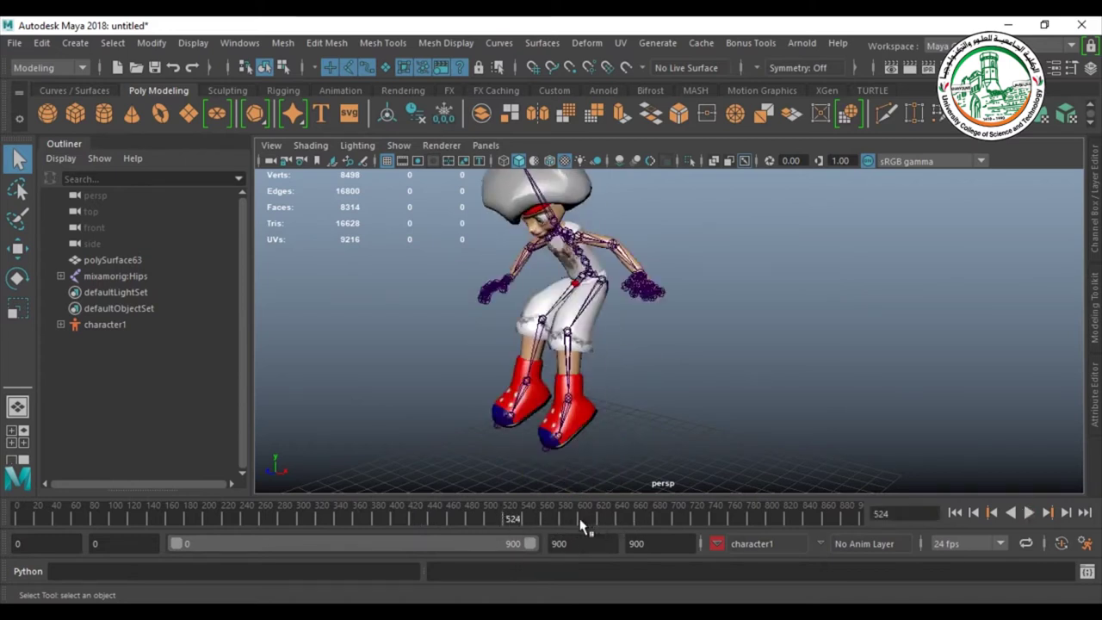
left_click_drag(582, 523, 610, 522)
left_click_drag(187, 522, 8, 522)
left_click_drag(317, 479, 315, 438, "alt")
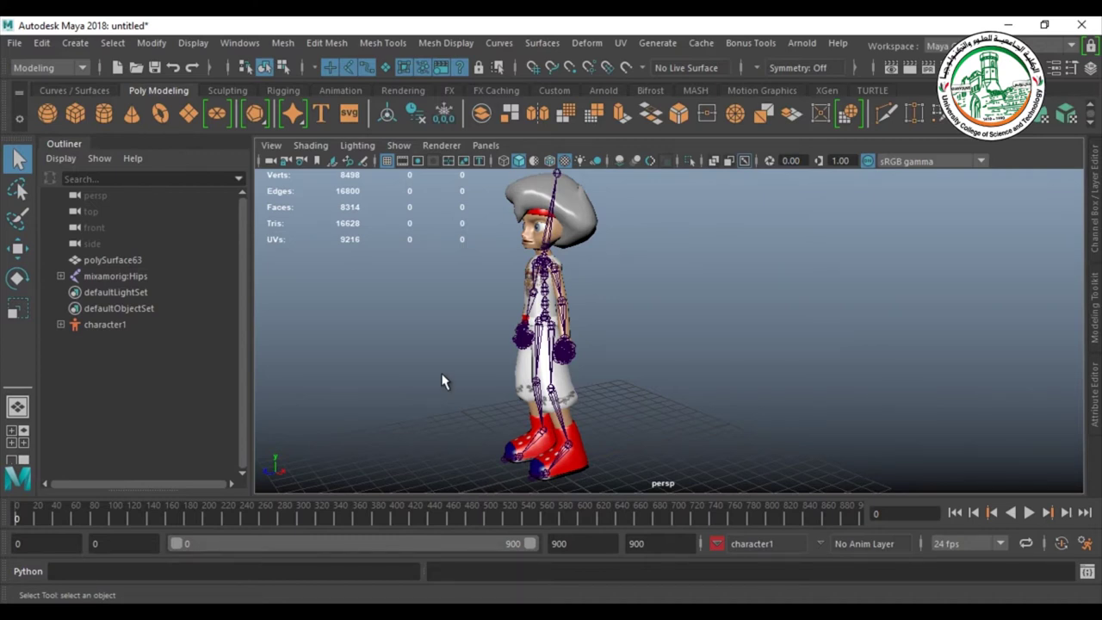
mouse_move(483, 322)
left_mouse_down("alt")
mouse_move(460, 322)
mouse_move(460, 332)
mouse_move(488, 334)
left_mouse_up("alt")
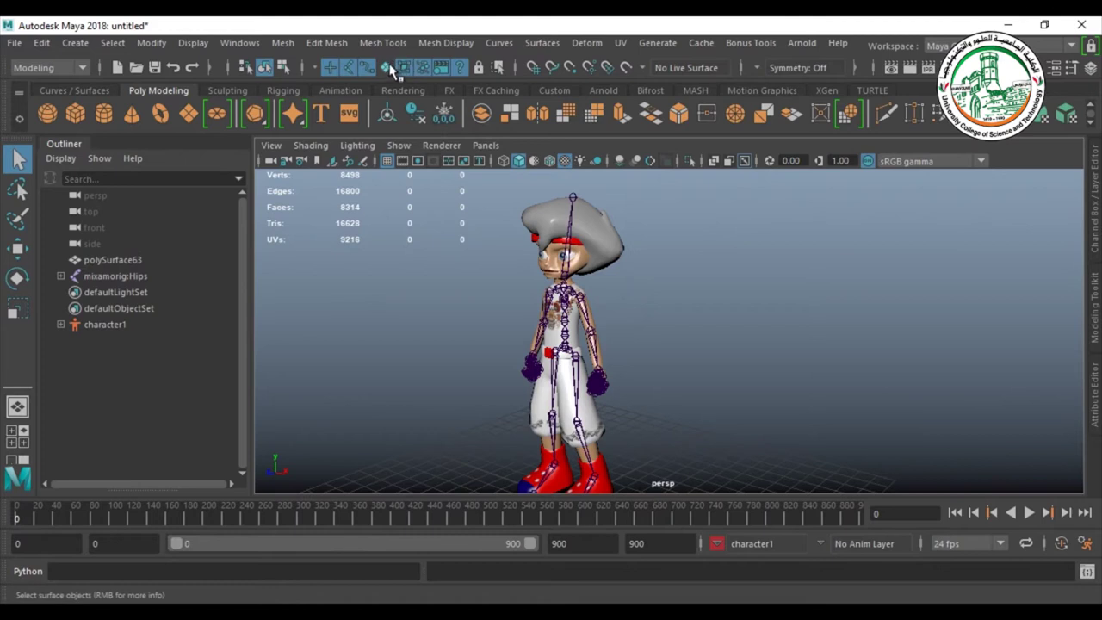
- Select the character's mesh in the viewport, followed by its root hip joint
left_click(603, 226)
left_click_drag(586, 322, 715, 384, "alt")
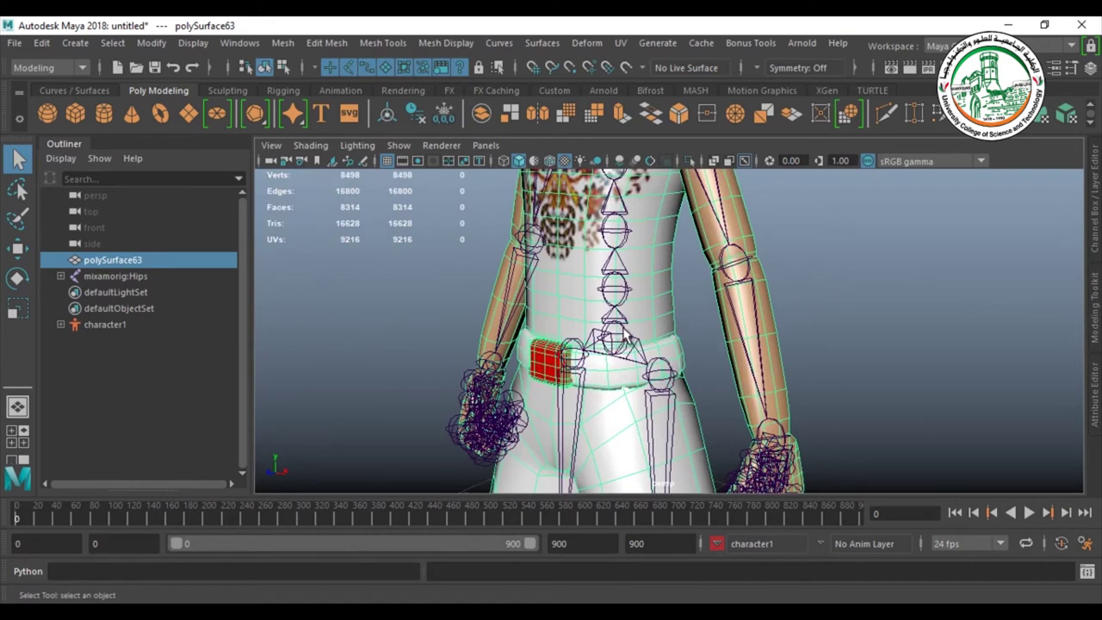
left_click(627, 336)
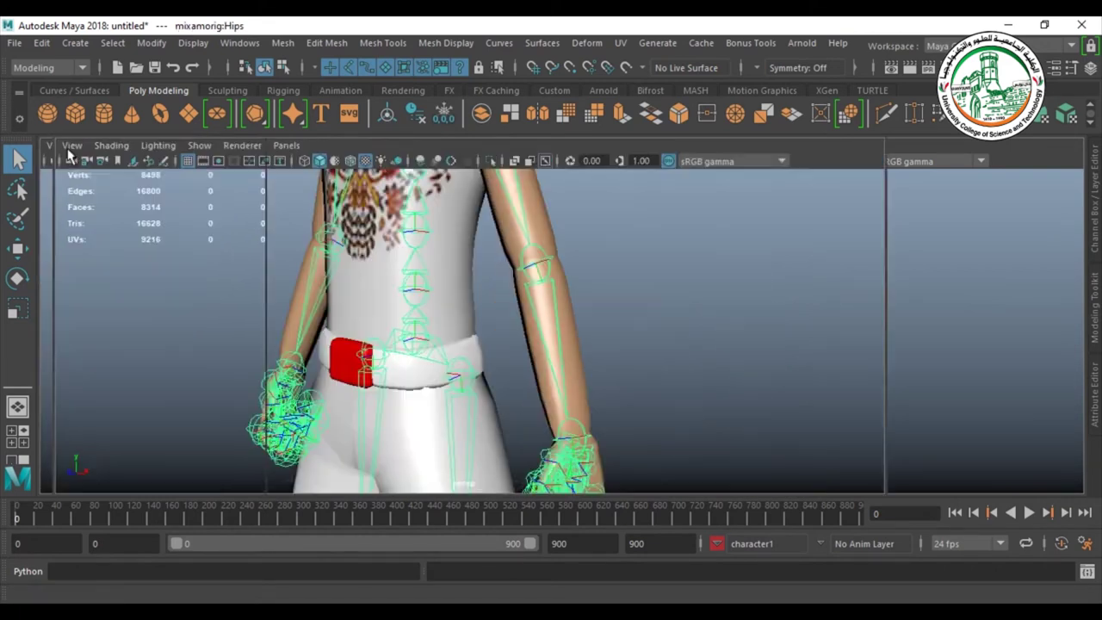
- Close the Outliner and open it again
left_click(62, 145)
left_click(241, 43)
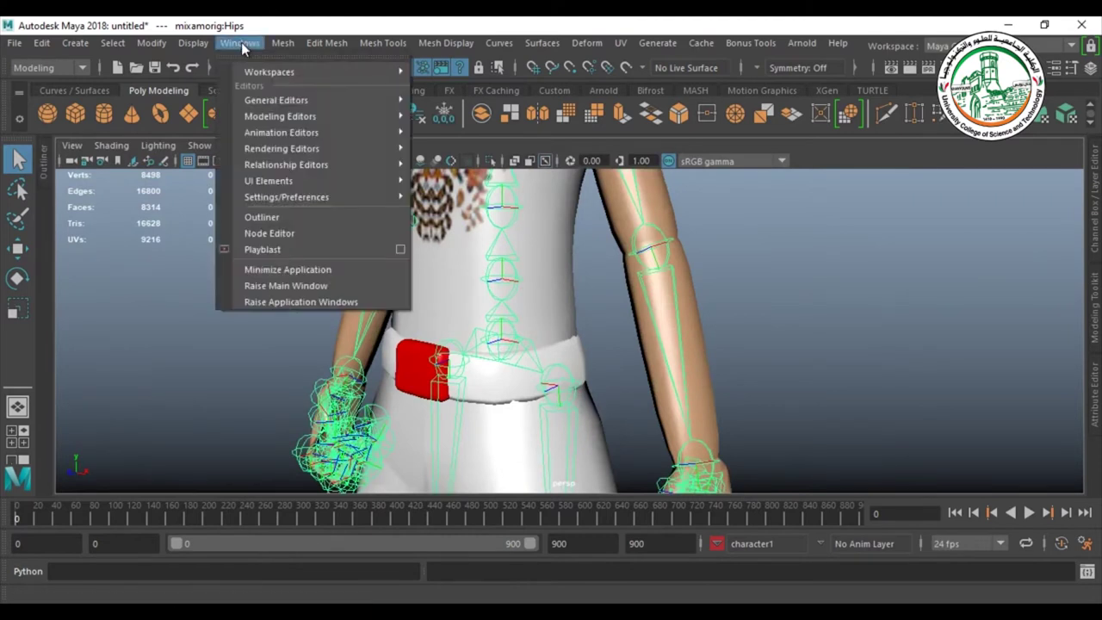
left_click(264, 217)
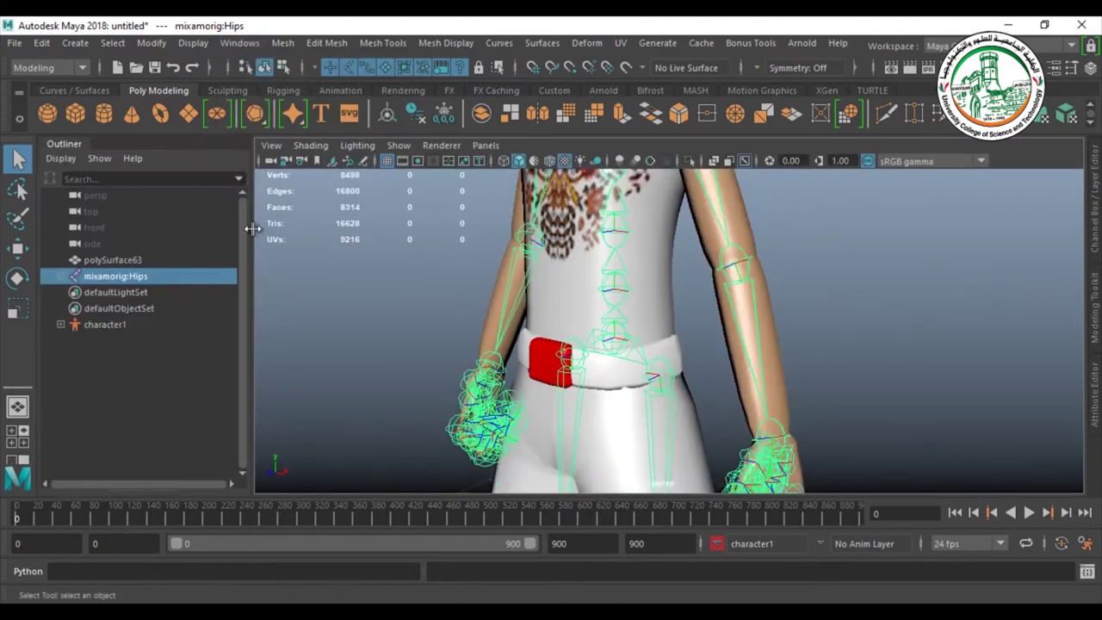
- Select polySurface63 and mixamorig:Hips together in the Outliner, with the timeline at frame 0
left_click(104, 260)
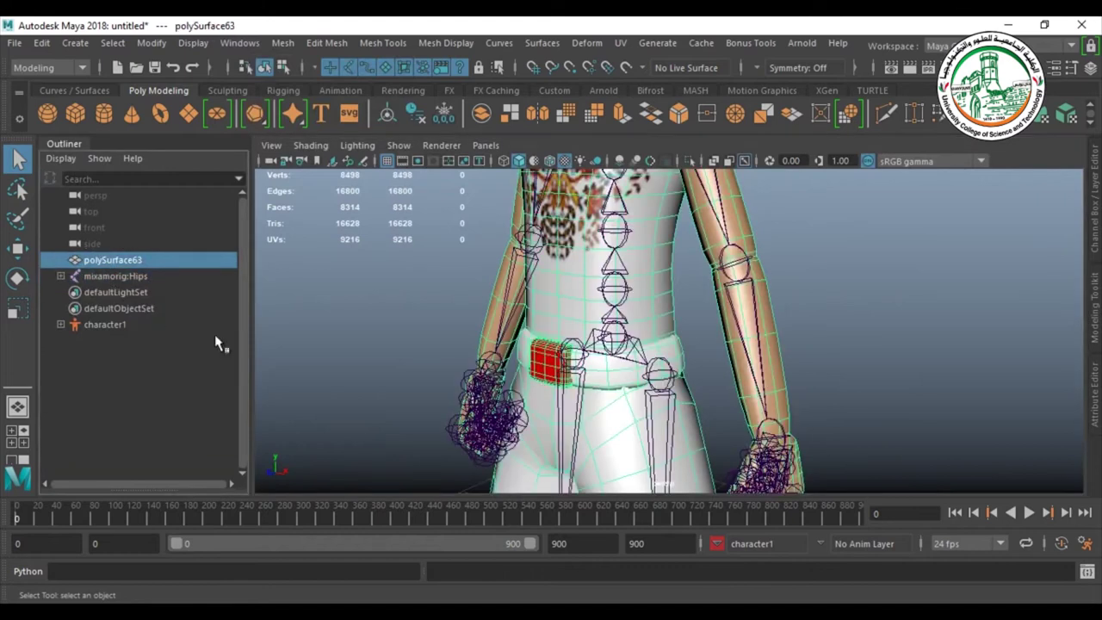
left_click(104, 276, "ctrl")
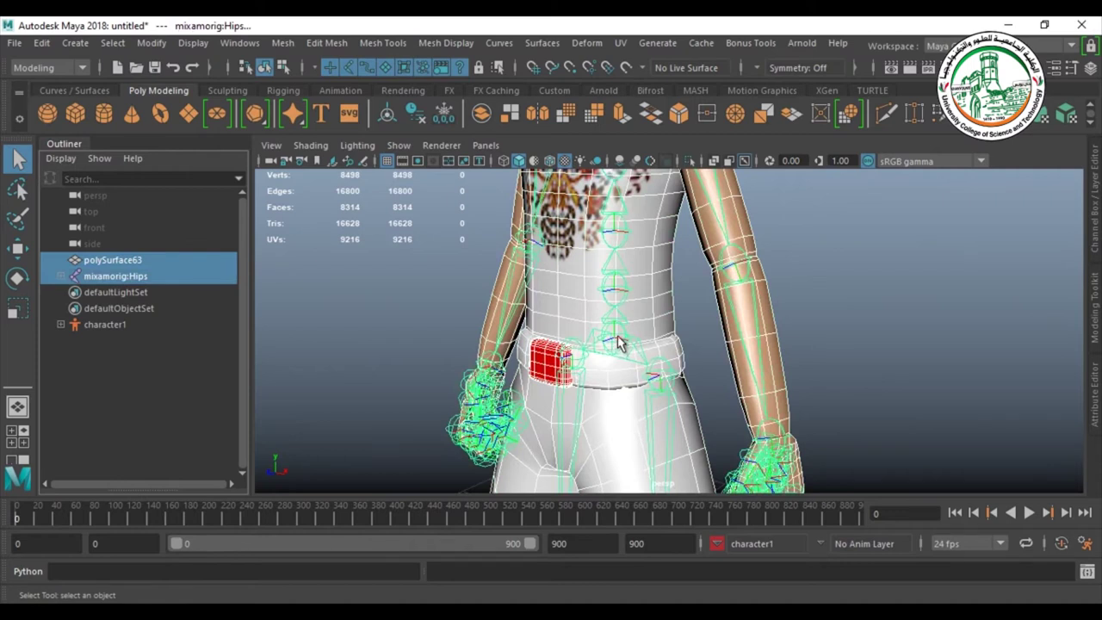
left_click_drag(616, 343, 587, 345)
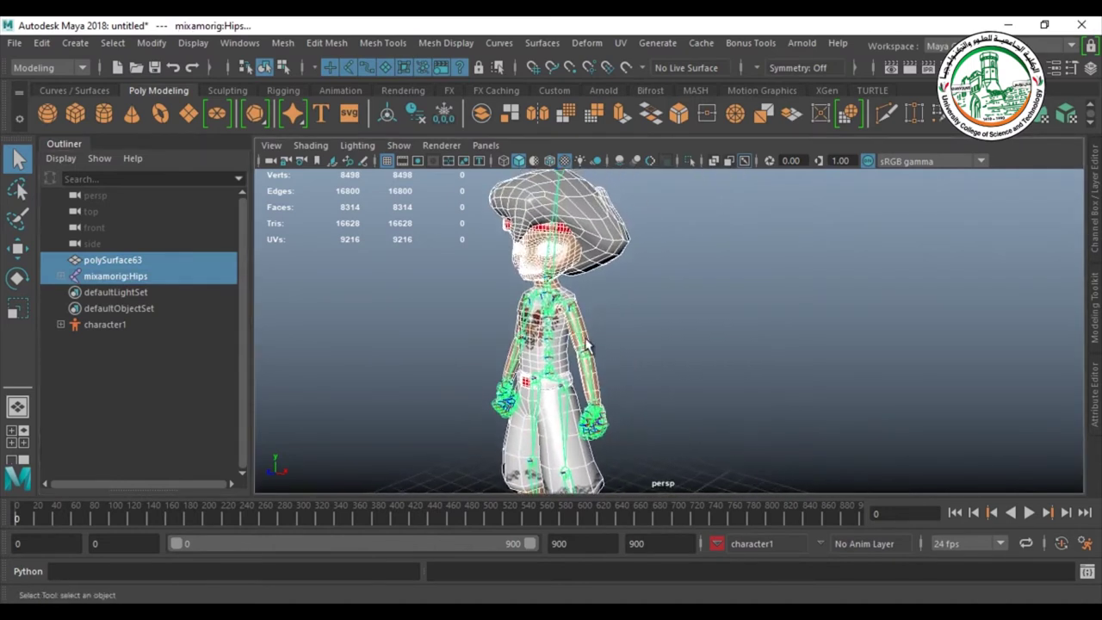
middle_click_drag(697, 360, 699, 314, "alt")
scroll(698, 314, "down", 3)
left_click_drag(676, 349, 650, 365, "alt")
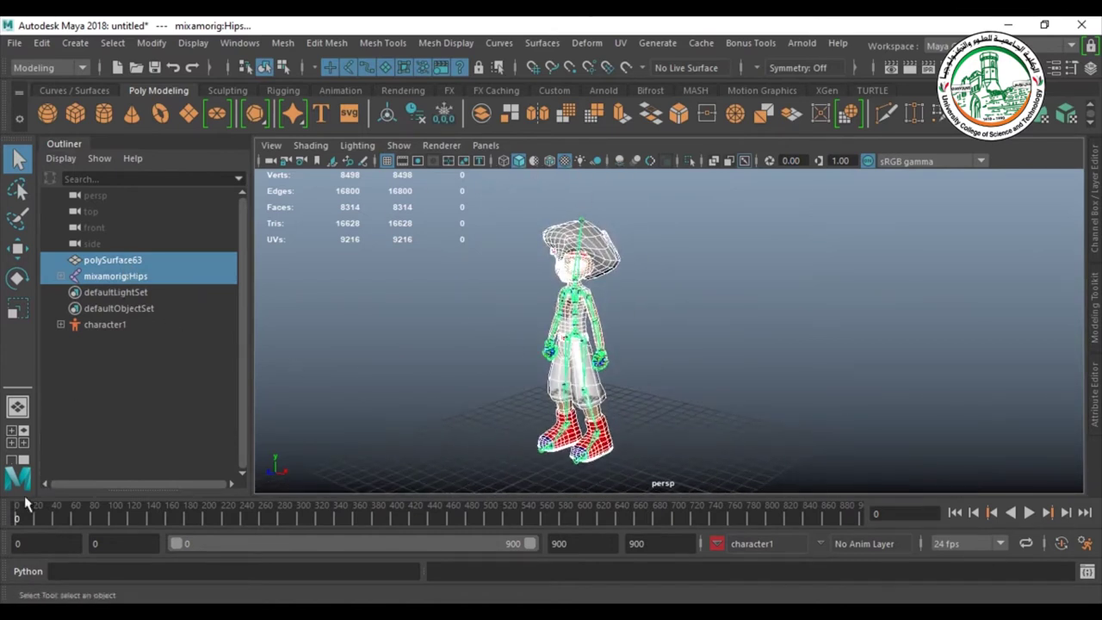
mouse_move(17, 520)
left_mouse_down()
mouse_move(148, 520)
mouse_move(15, 520)
left_mouse_up()
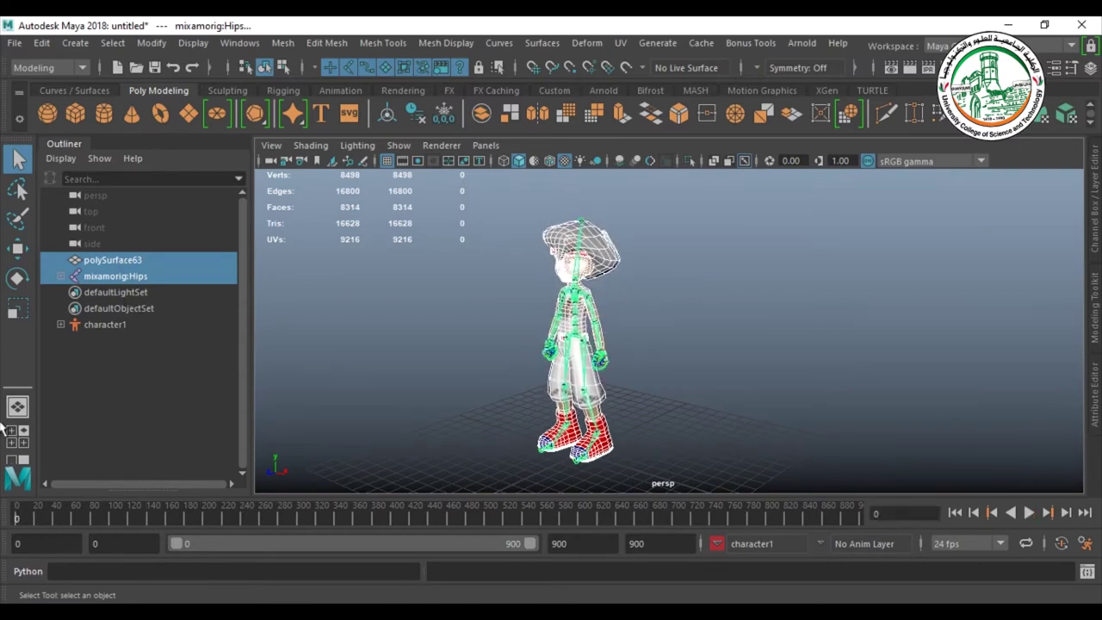
- Review the FBX export options for the selection, including Animation and Embed Media, choose FullAnim02.fbx as the target file, and cancel the export
left_click(11, 47)
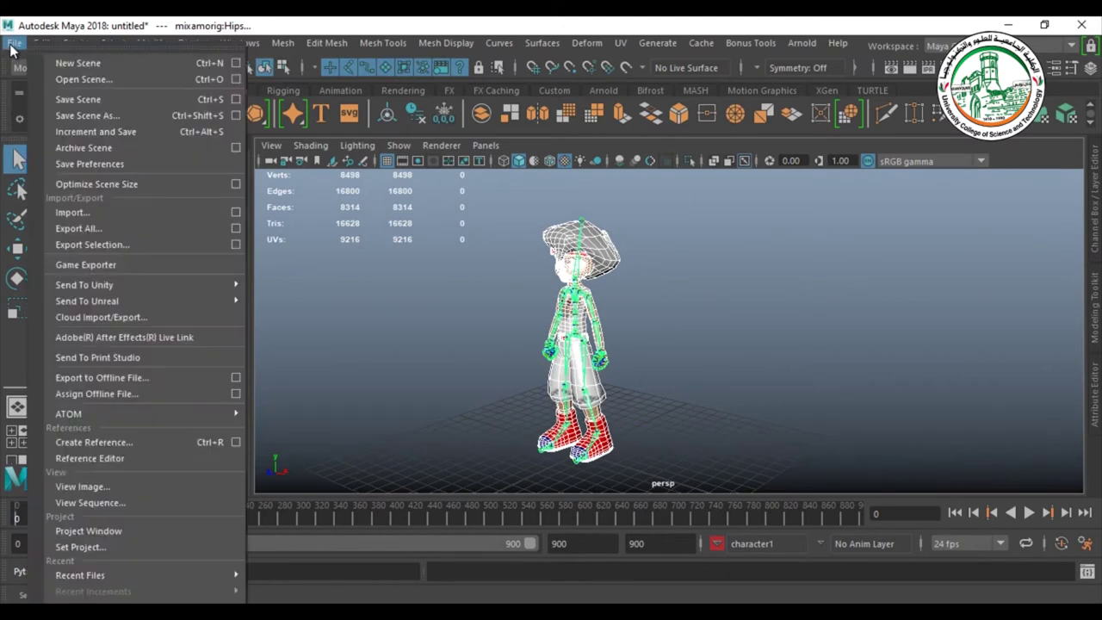
left_click(75, 248)
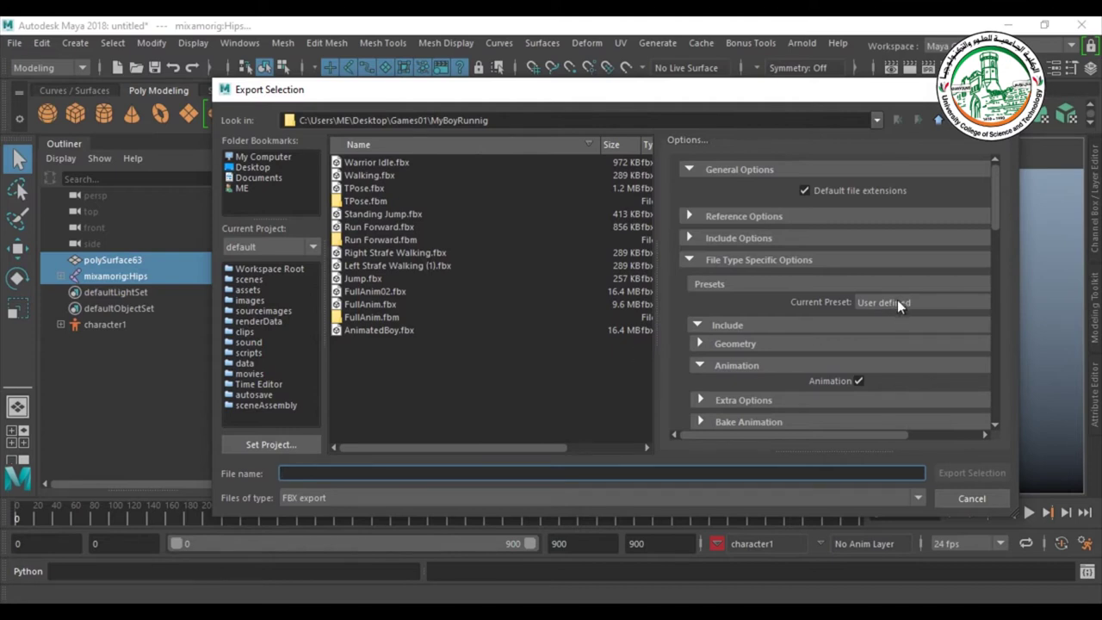
scroll(888, 305, "down", 1)
scroll(888, 305, "up", 1)
scroll(878, 312, "down", 1)
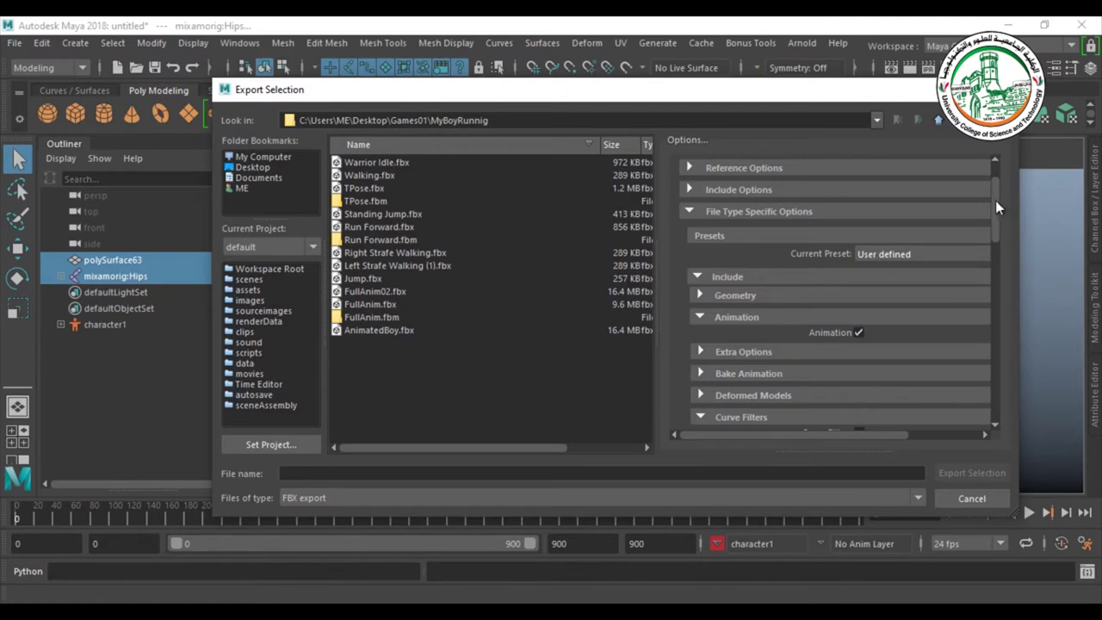
left_click_drag(996, 207, 1000, 312)
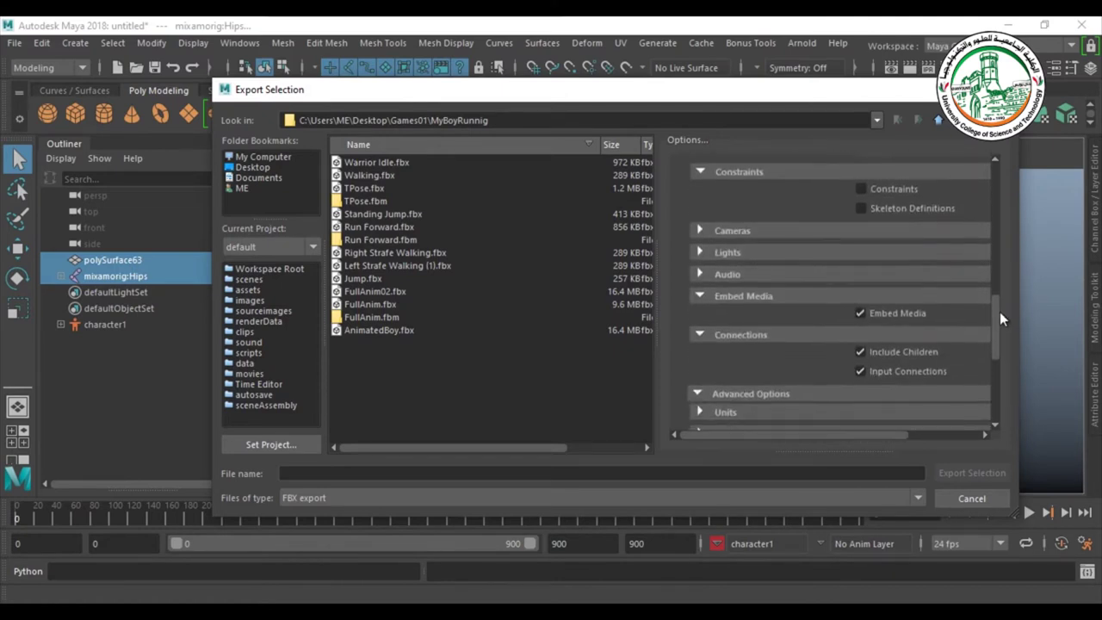
left_click(858, 313)
left_click(363, 290)
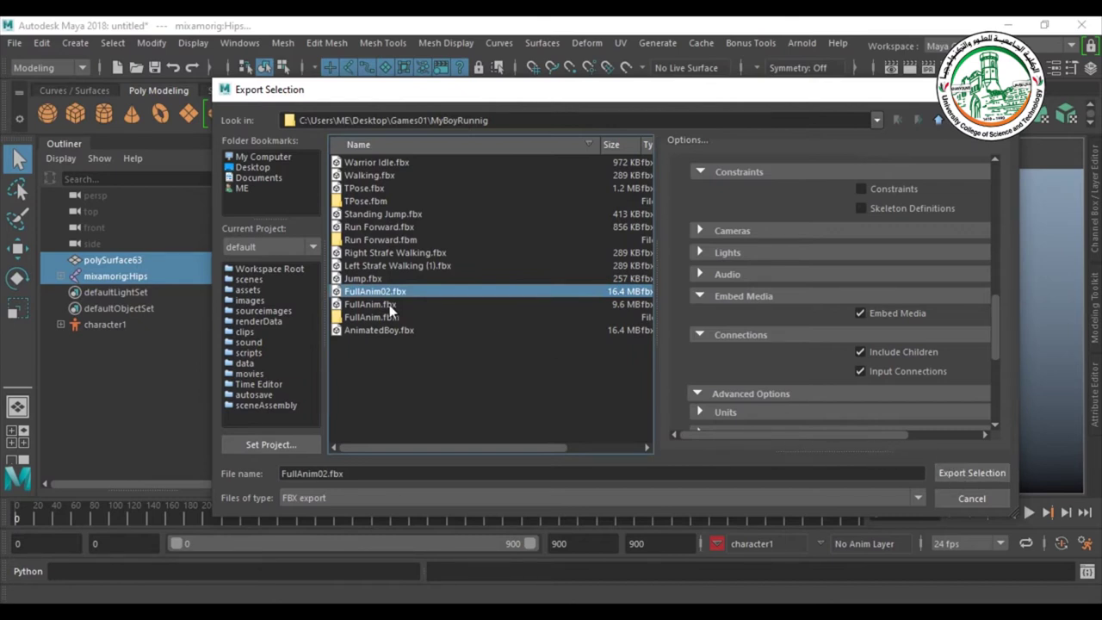
left_click(970, 498)
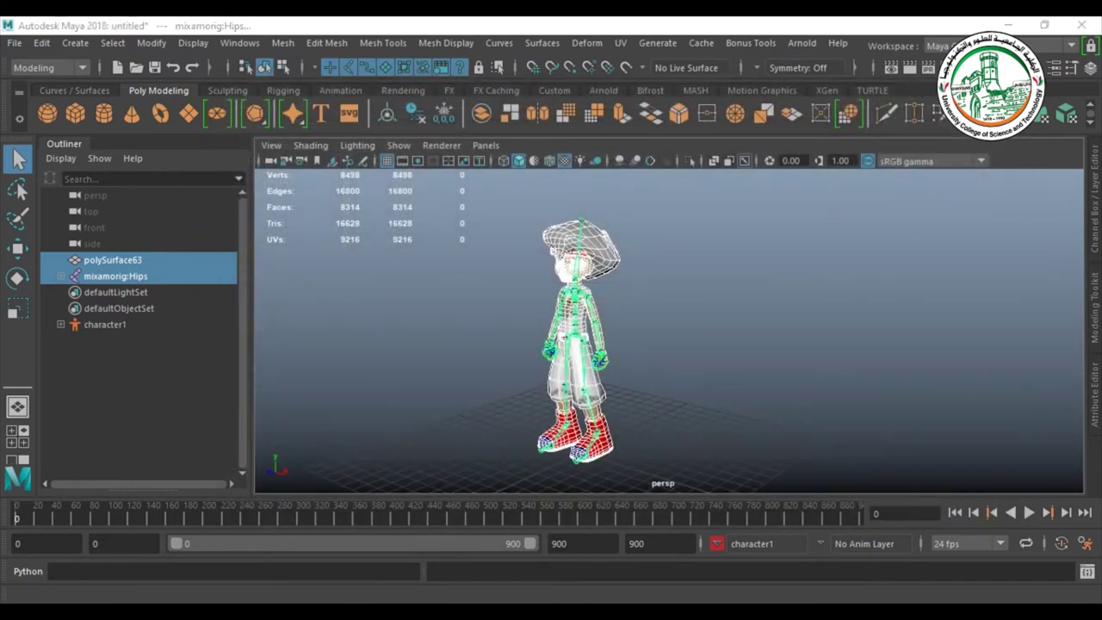
- Switch to File Explorer and open the MyBoyRunnig folder inside the desktop folder Games01
left_click(319, 569)
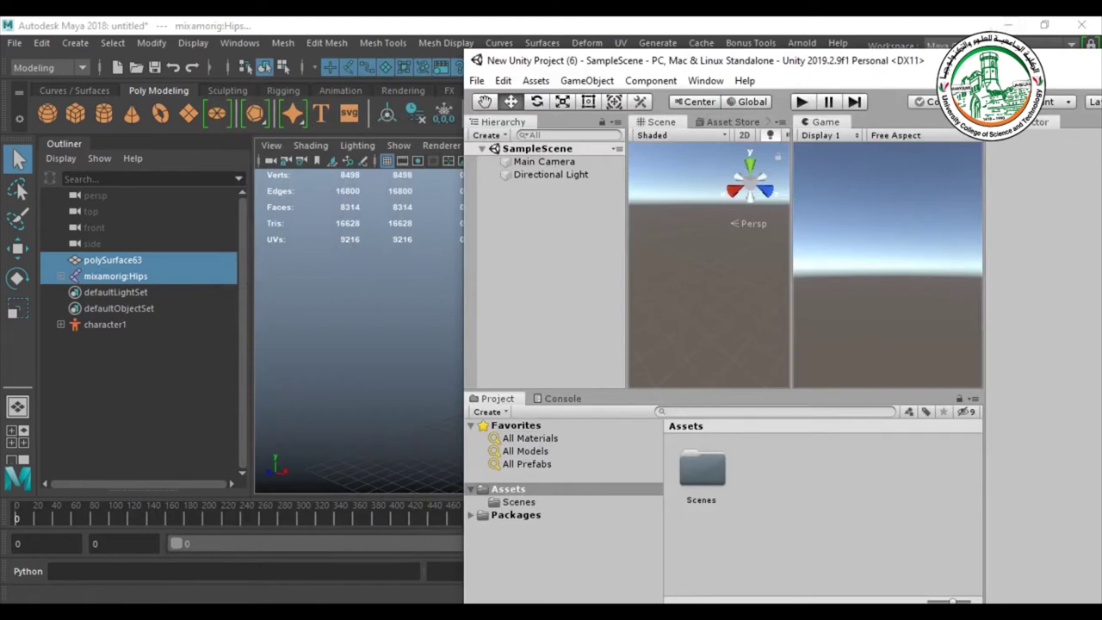
mouse_move(285, 613)
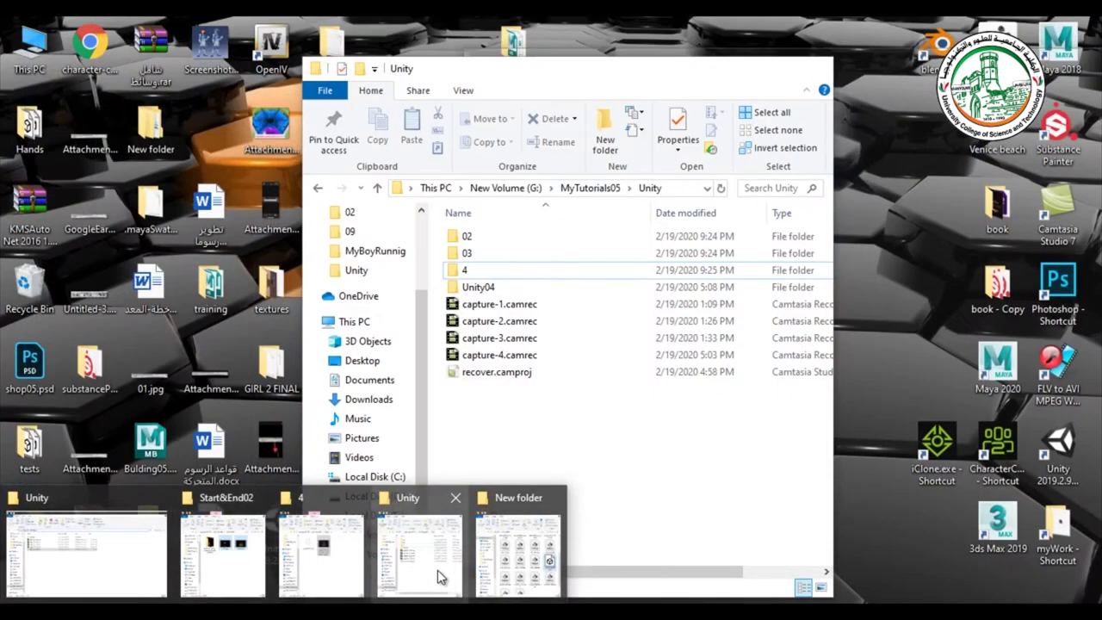
mouse_move(516, 560)
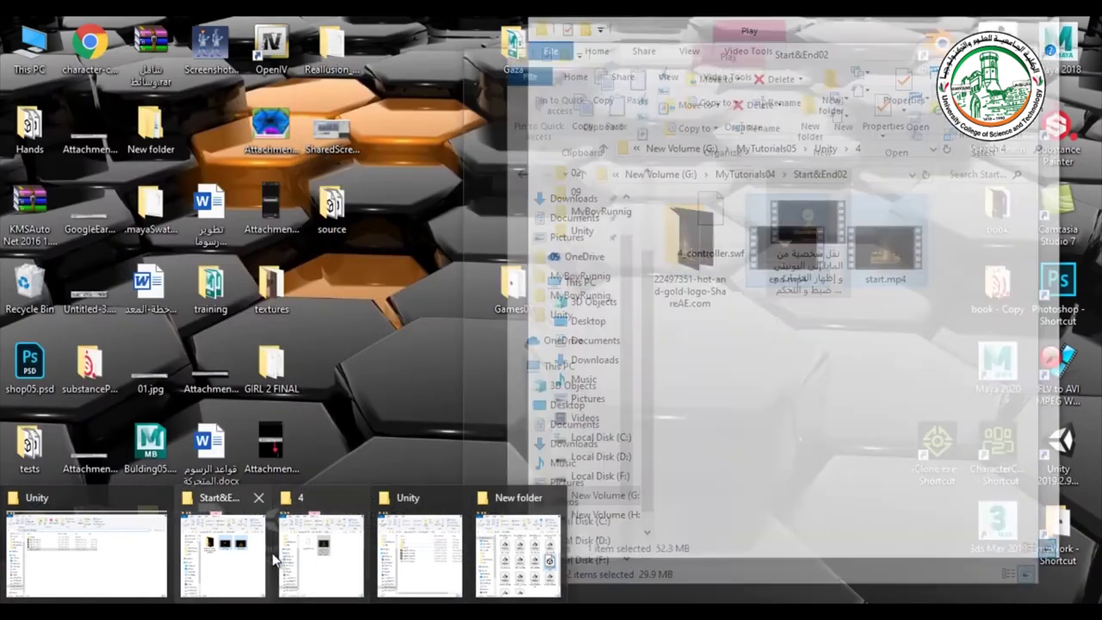
mouse_move(219, 557)
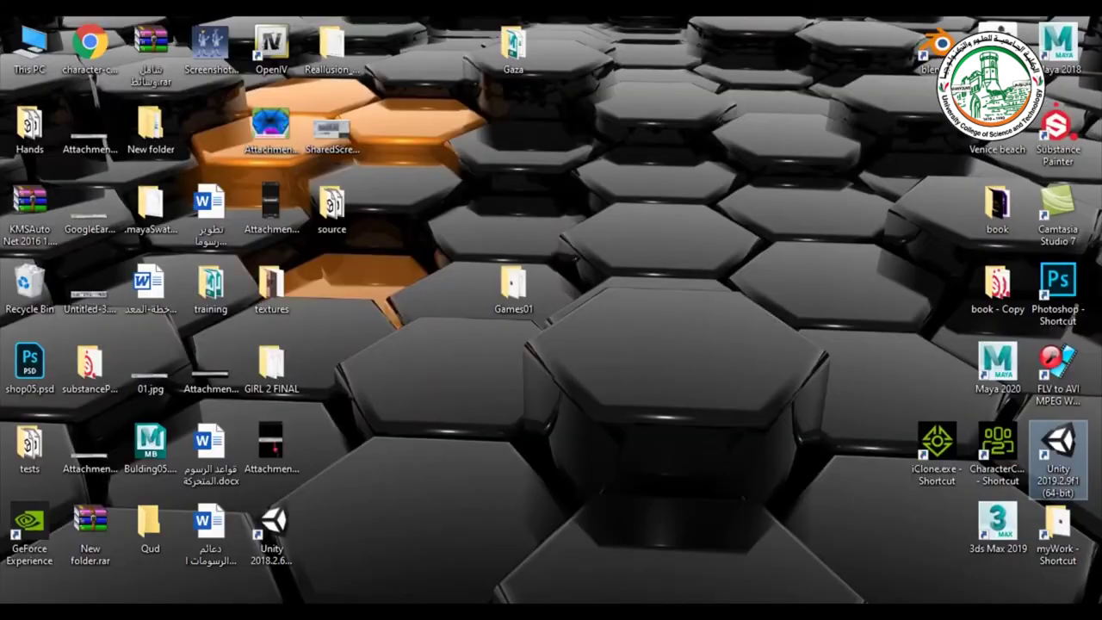
left_click(522, 297)
double_click(521, 297)
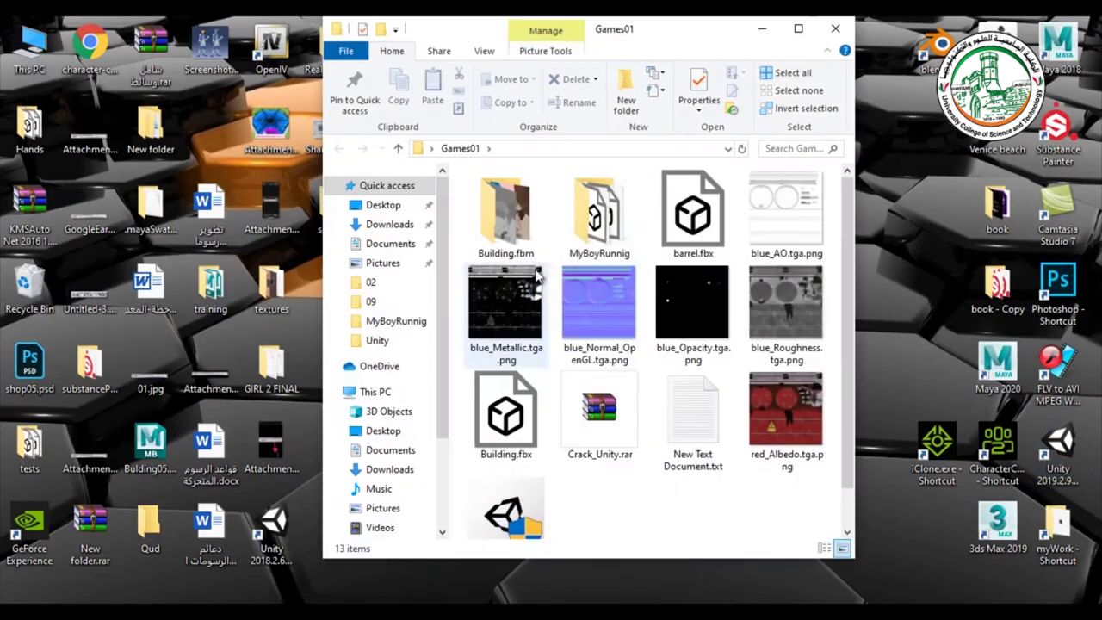
double_click(598, 235)
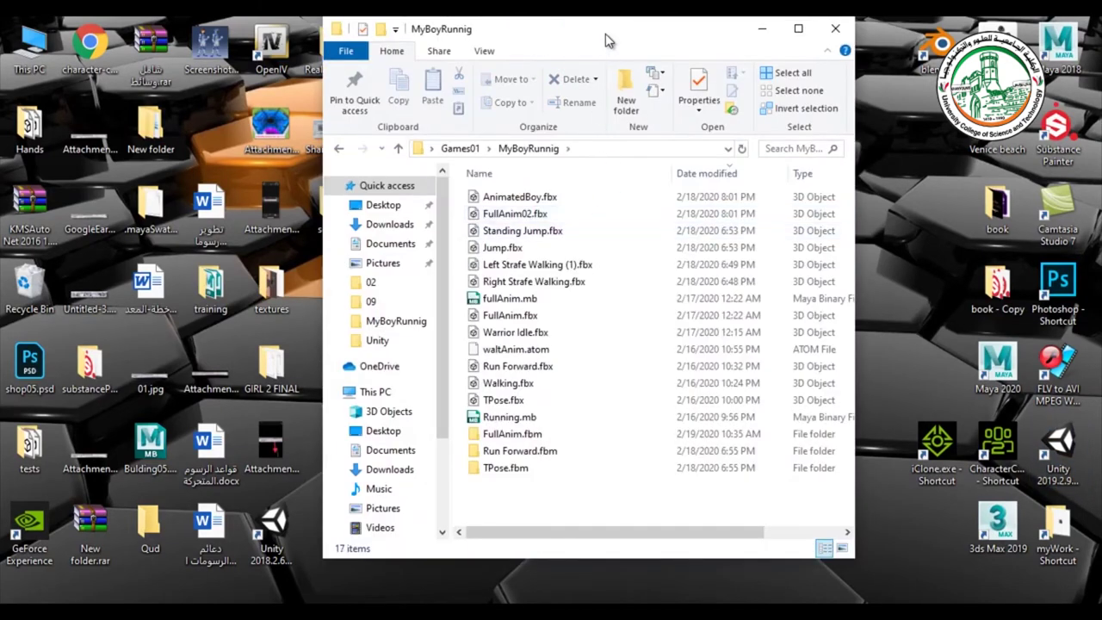
left_click_drag(605, 35, 431, 44)
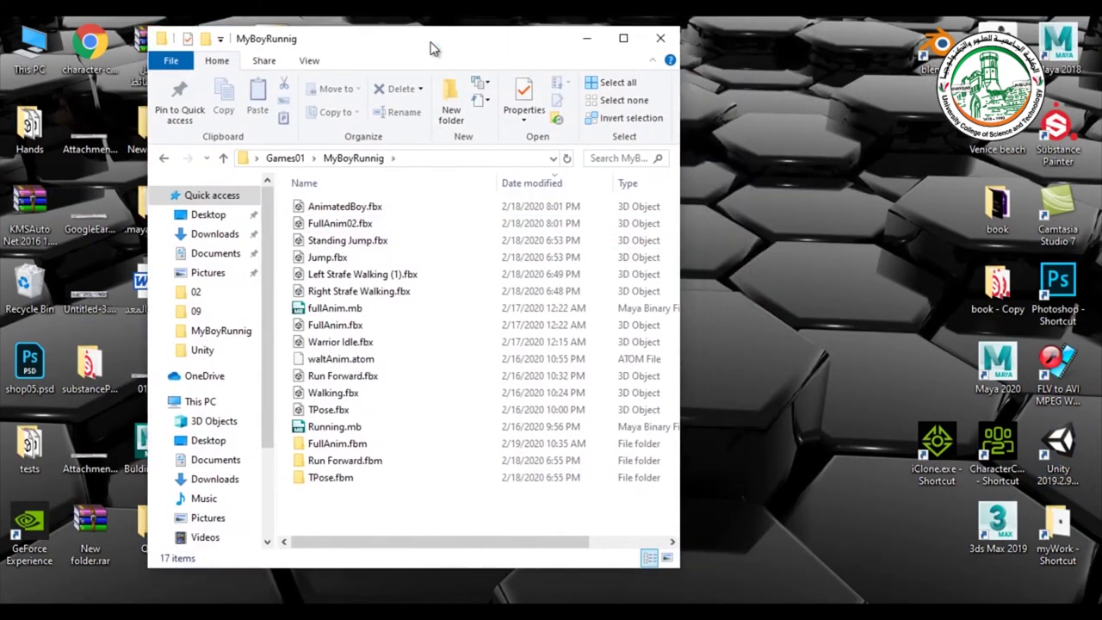
- Import FullAnim02.fbx from the MyBoyRunnig folder into the Assets folder of the Unity project
left_click(333, 225)
left_click_drag(333, 226, 780, 529)
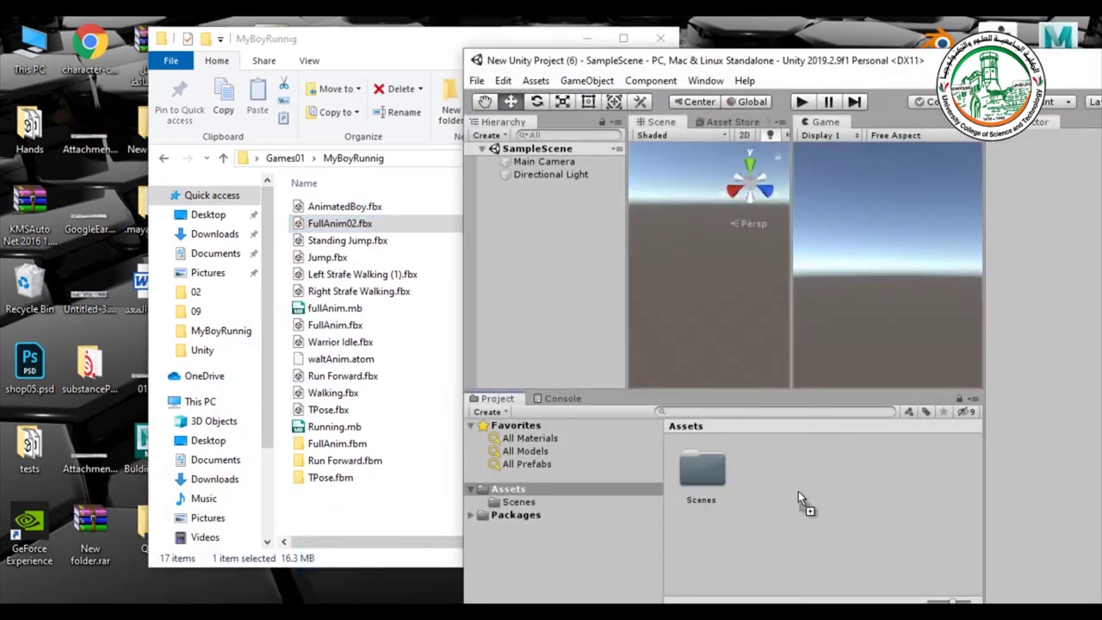
left_click_drag(799, 488, 798, 489)
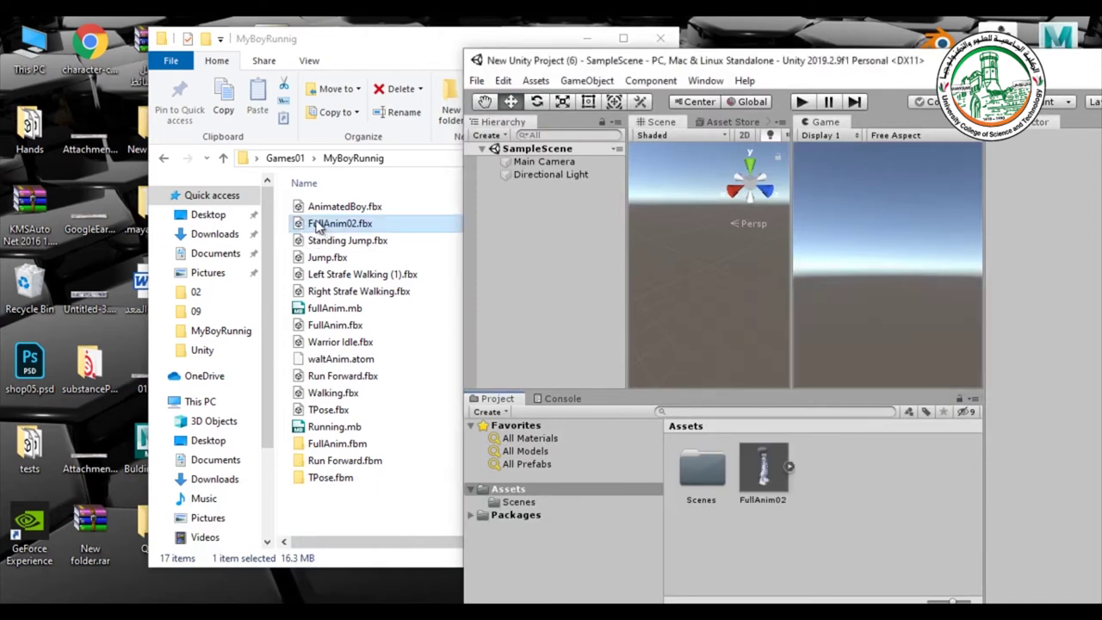
left_click(810, 510)
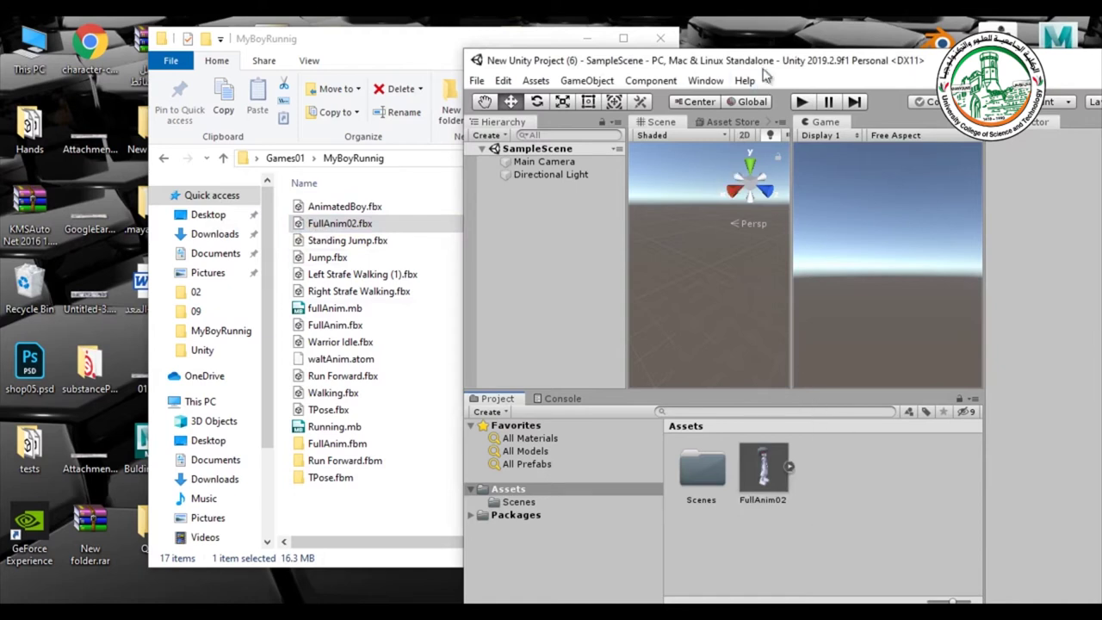
- Reveal the imported FullAnim02.fbx in its project folder in File Explorer, close that window and maximize the Unity window
left_click_drag(758, 60, 641, 38)
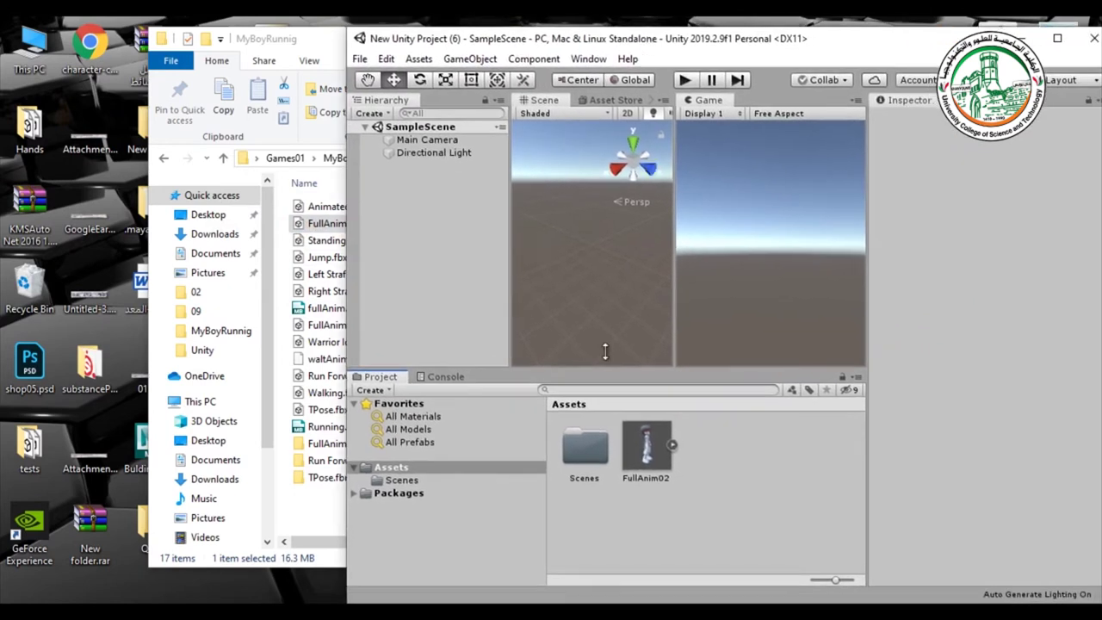
left_click(648, 457)
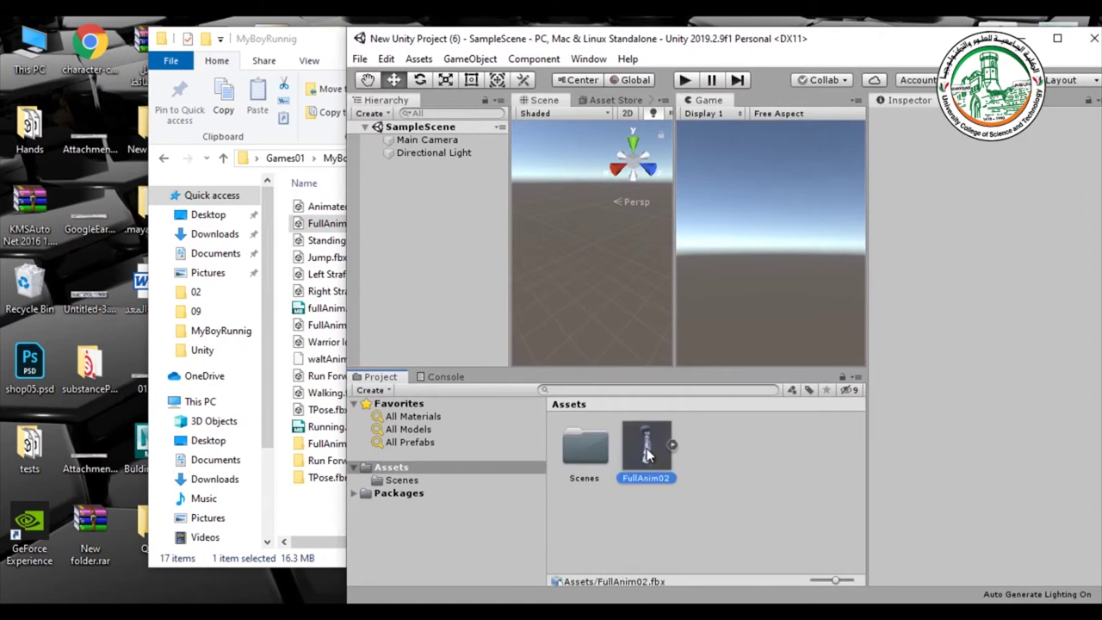
right_click(648, 457)
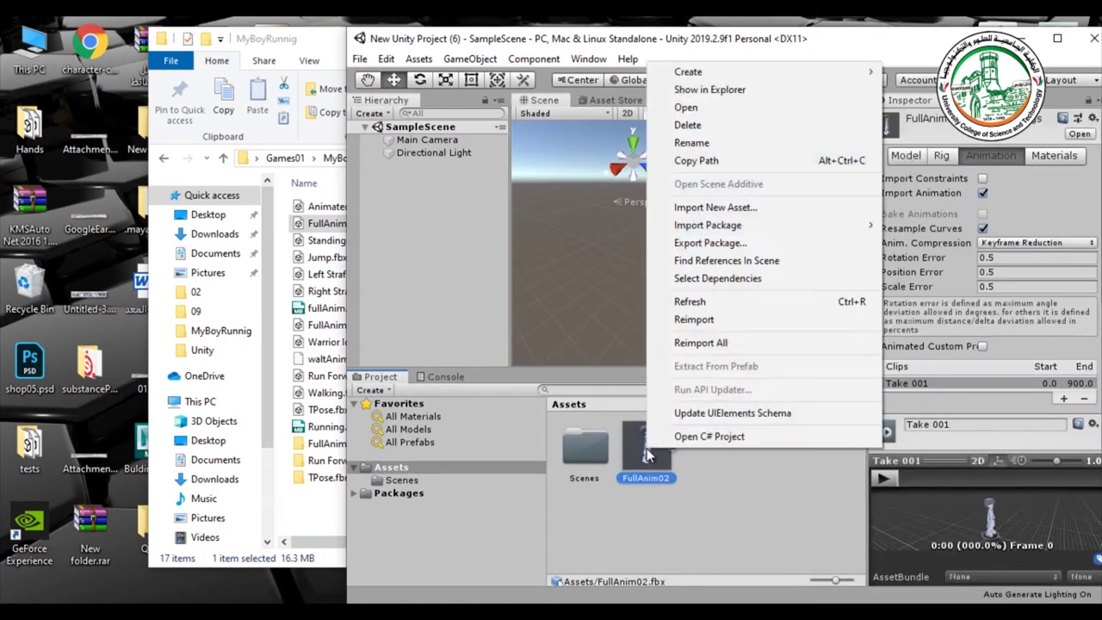
left_click(704, 90)
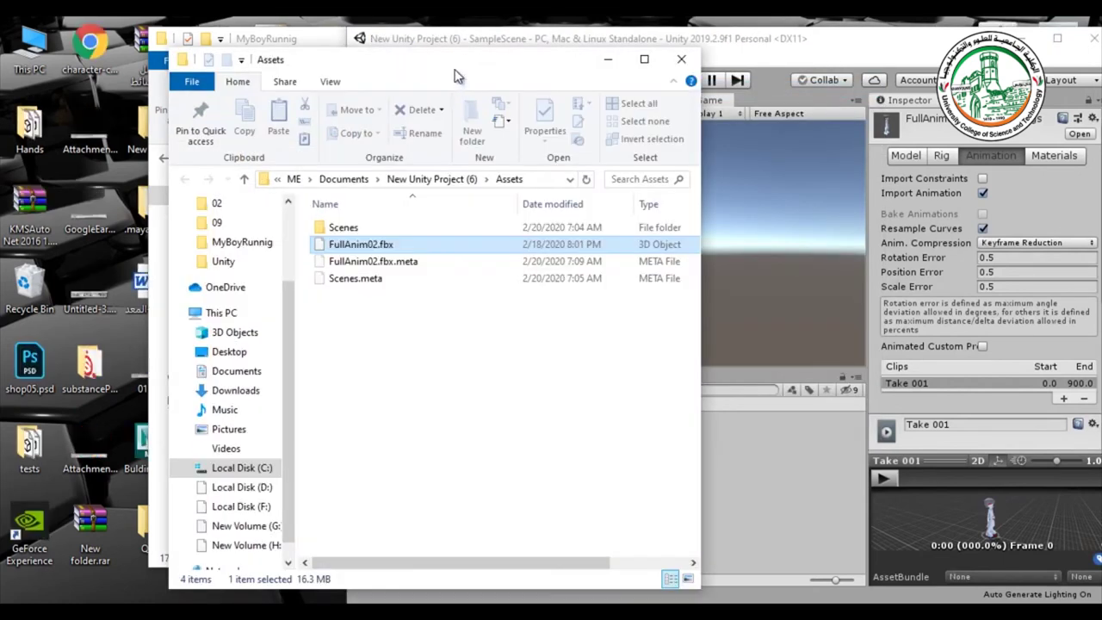
left_click_drag(472, 67, 682, 60)
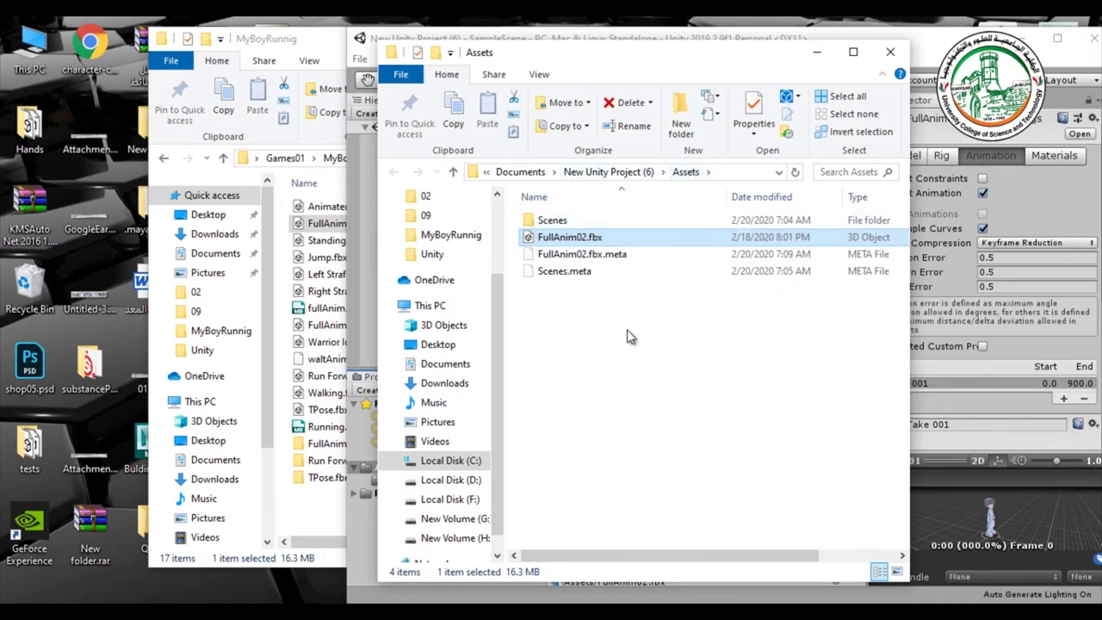
left_click(889, 54)
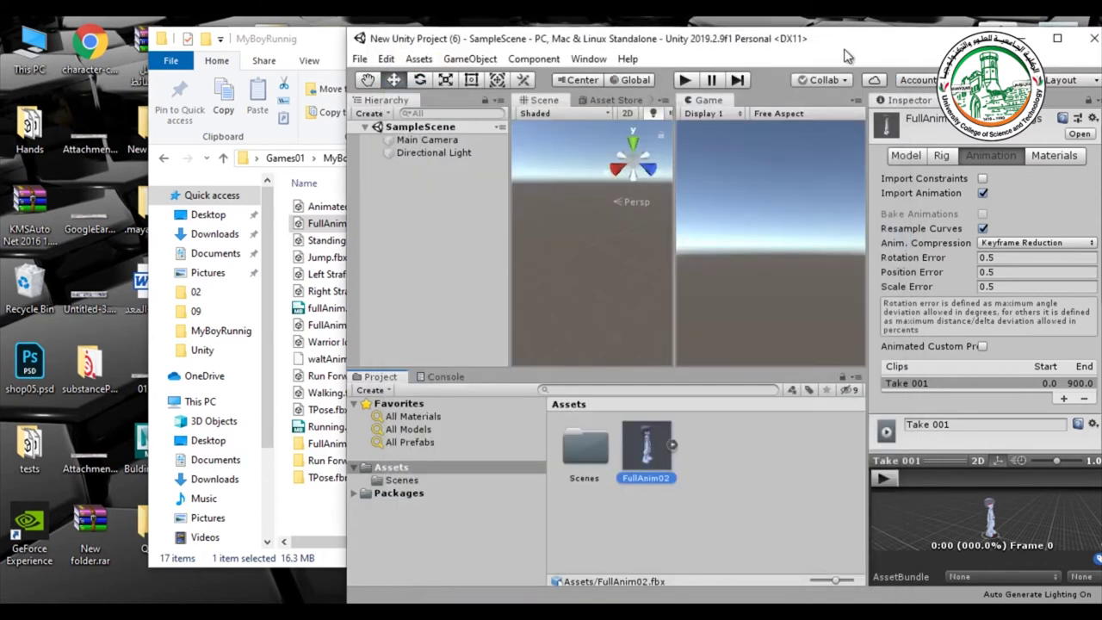
double_click(849, 52)
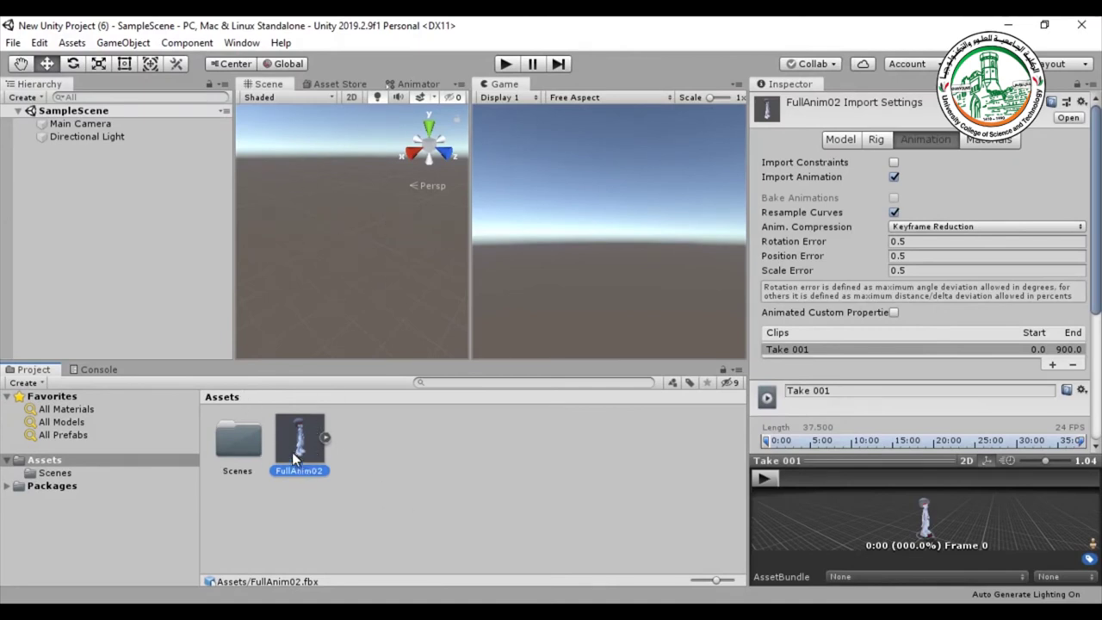
left_click_drag(295, 441, 332, 294)
left_click_drag(318, 332, 300, 431)
left_click(317, 517)
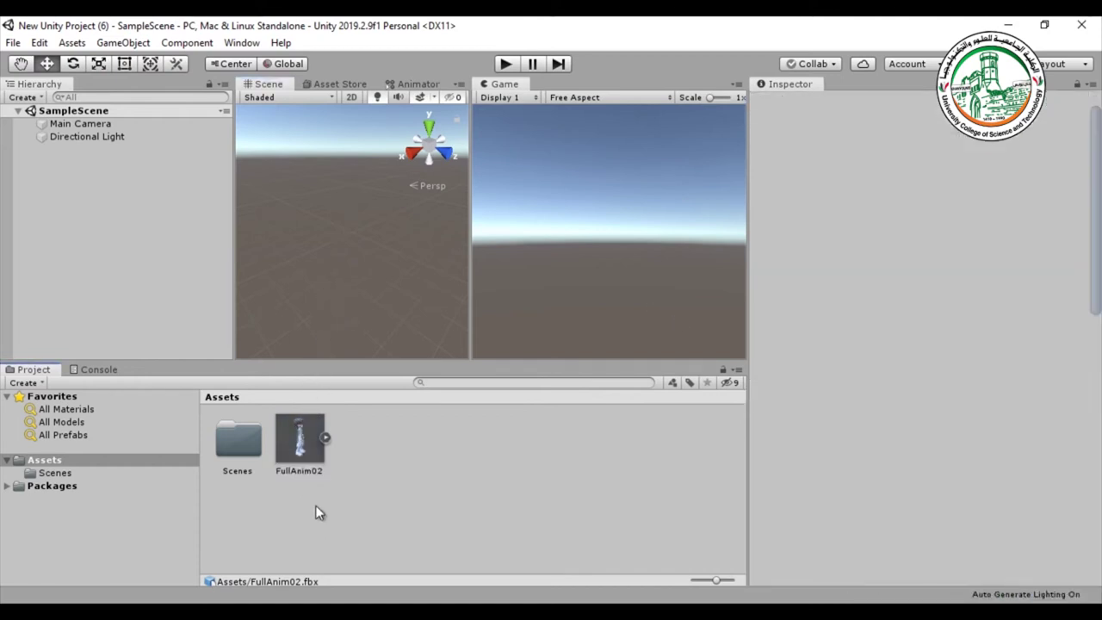
- Set the model import Scale Factor of FullAnim02 to 50, apply it, and place the character in the scene
left_click(299, 441)
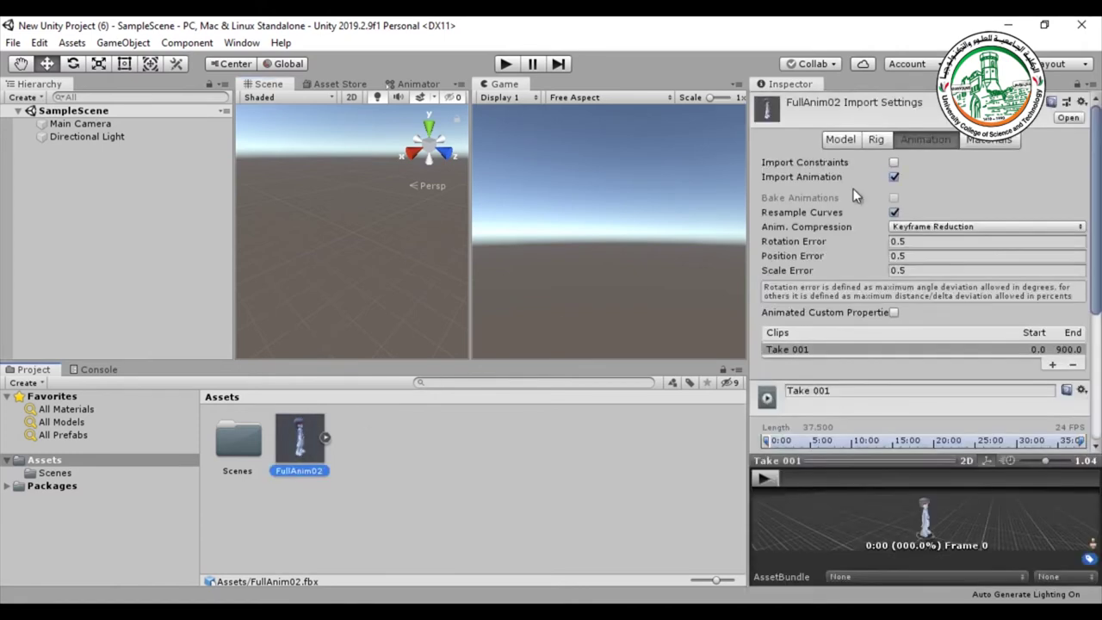
left_click(839, 141)
left_click(892, 180)
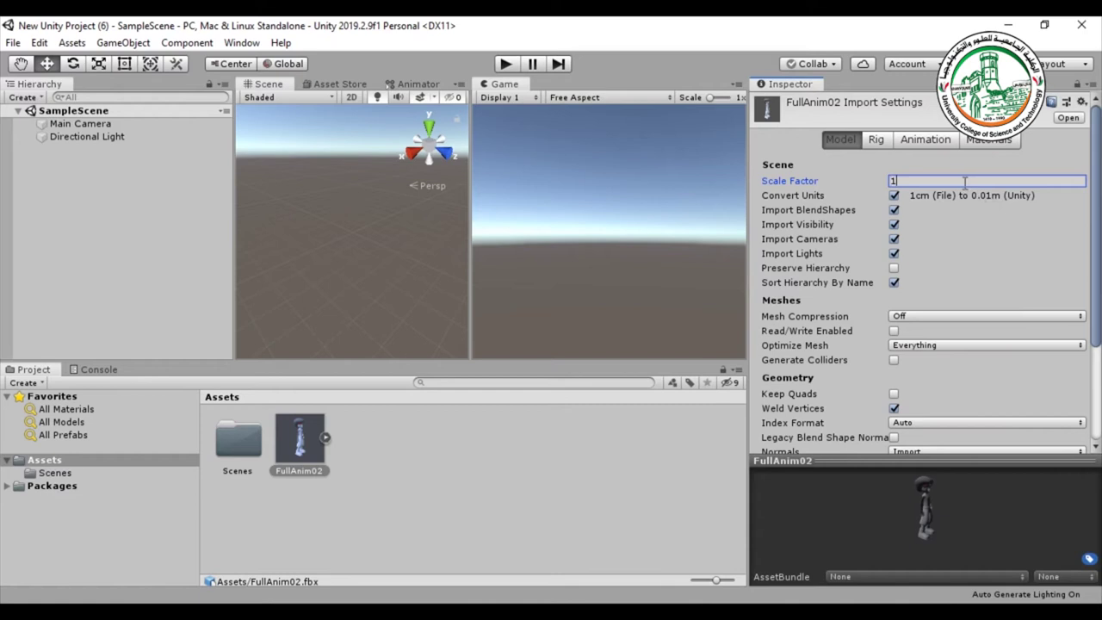
key("BackSpace")
type("0.1")
scroll(1002, 343, "down", 4)
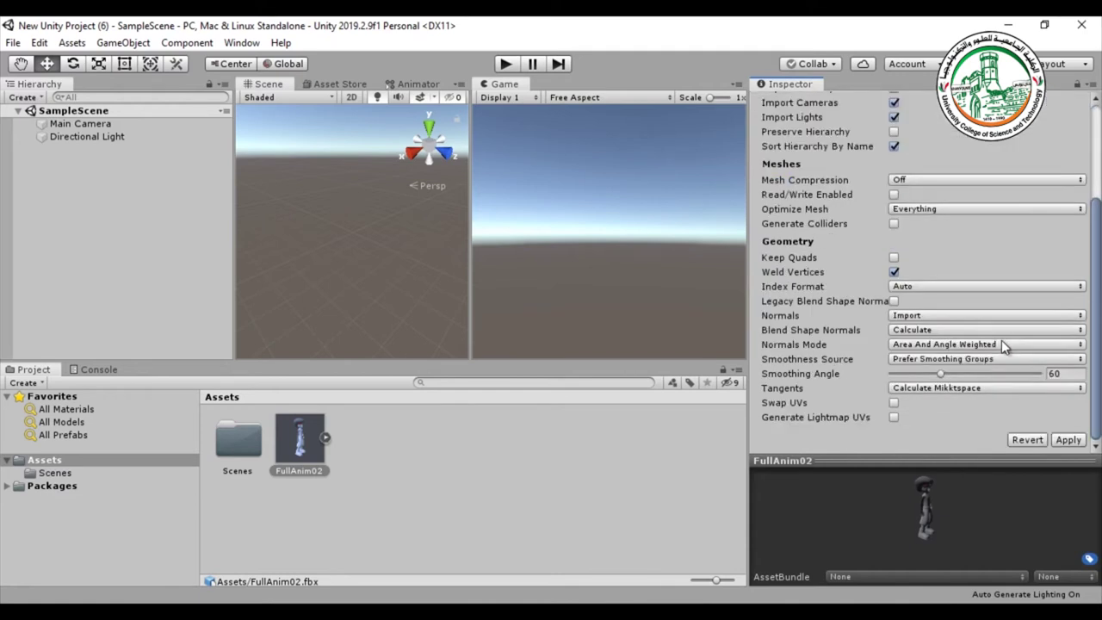
left_click(1066, 440)
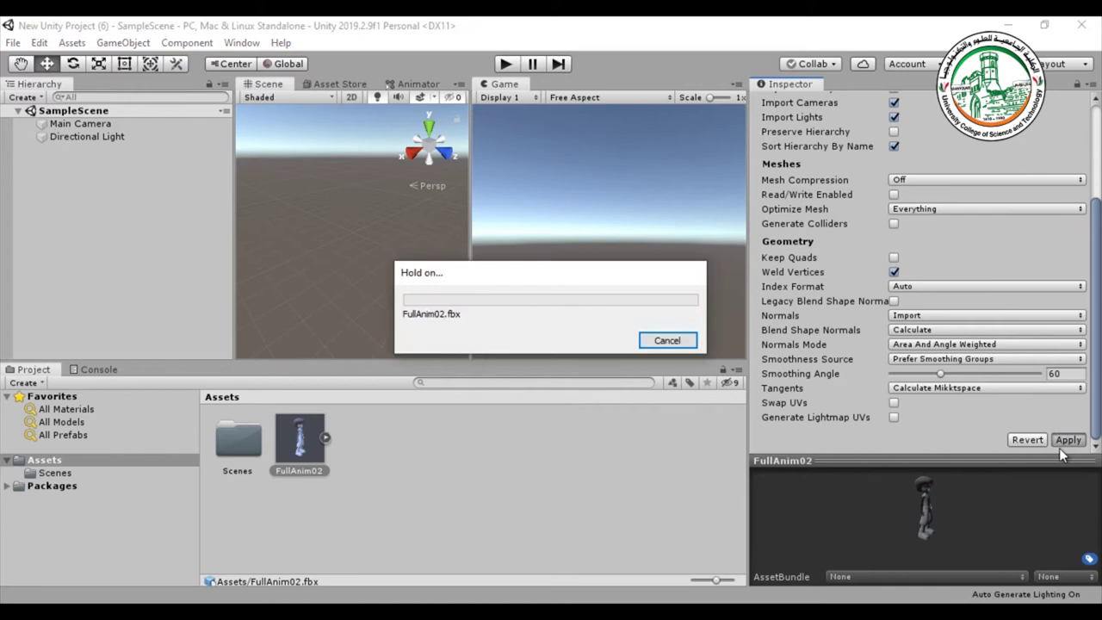
left_click_drag(301, 453, 339, 297)
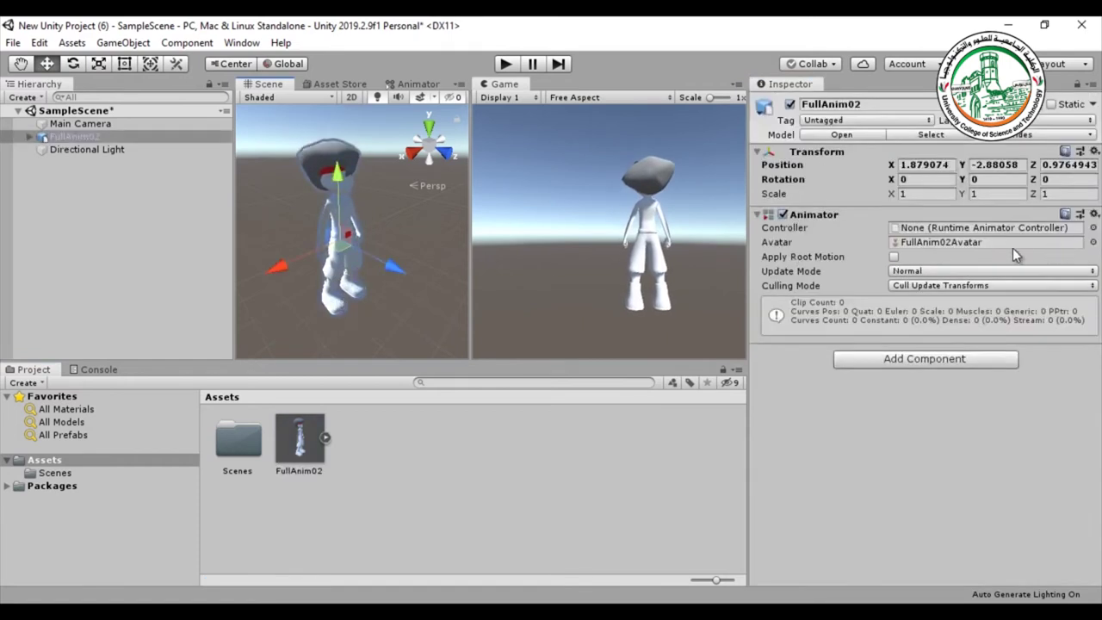
- Try a smaller model import Scale Factor for FullAnim02 and apply it
left_click(299, 436)
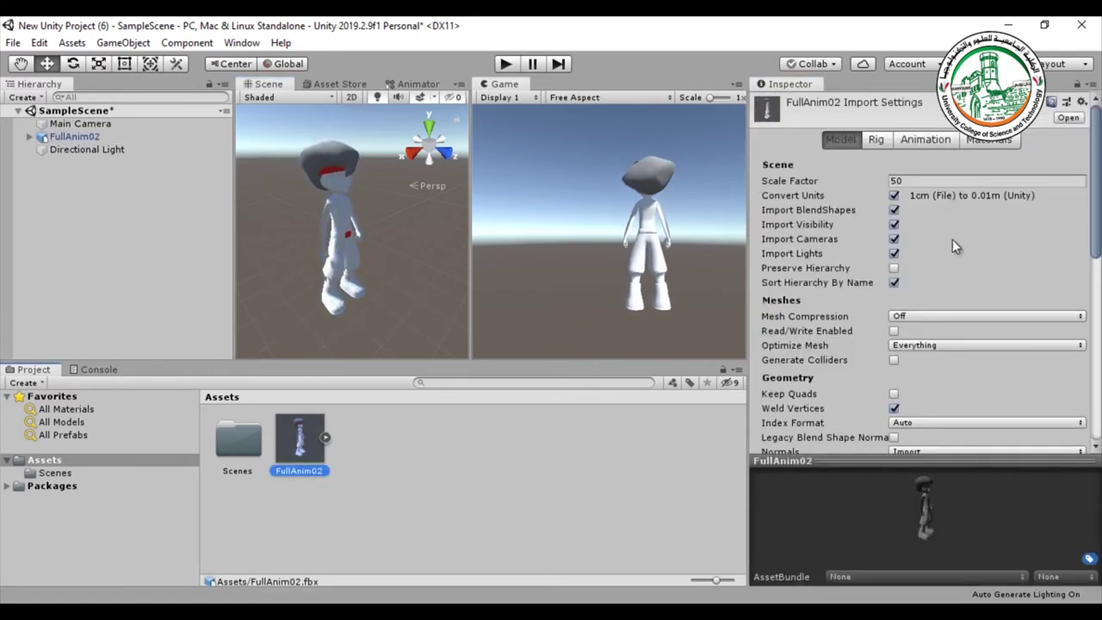
left_click(937, 181)
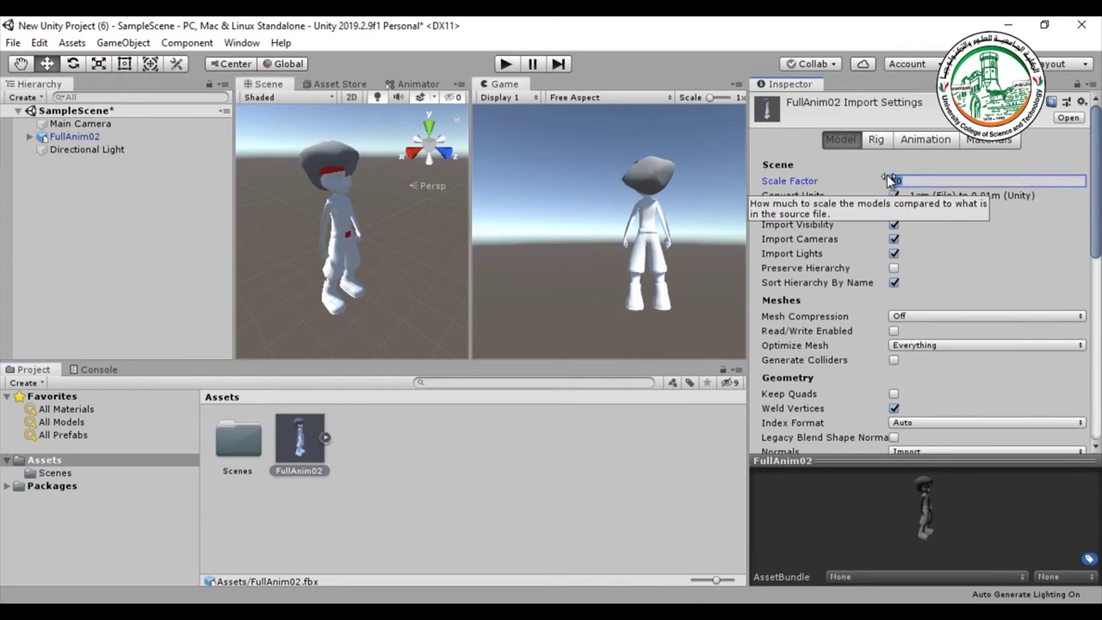
scroll(935, 315, "down", 5)
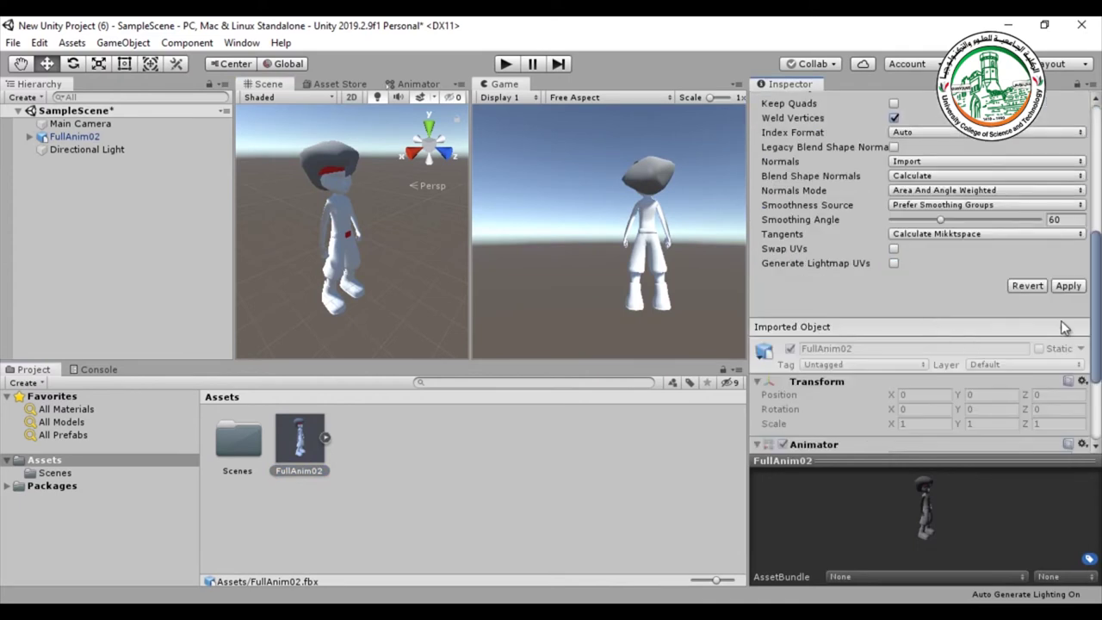
left_click(1069, 286)
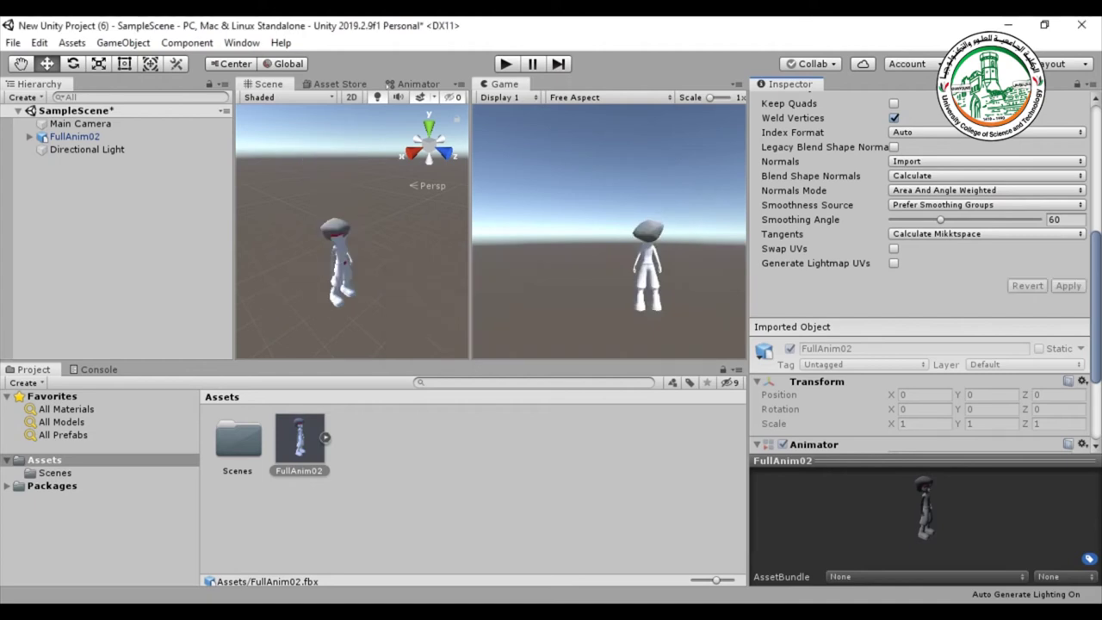
- Set the Scale Factor of FullAnim02 back to 50 and apply the import settings
scroll(922, 275, "up", 5)
left_click(851, 109)
type("50")
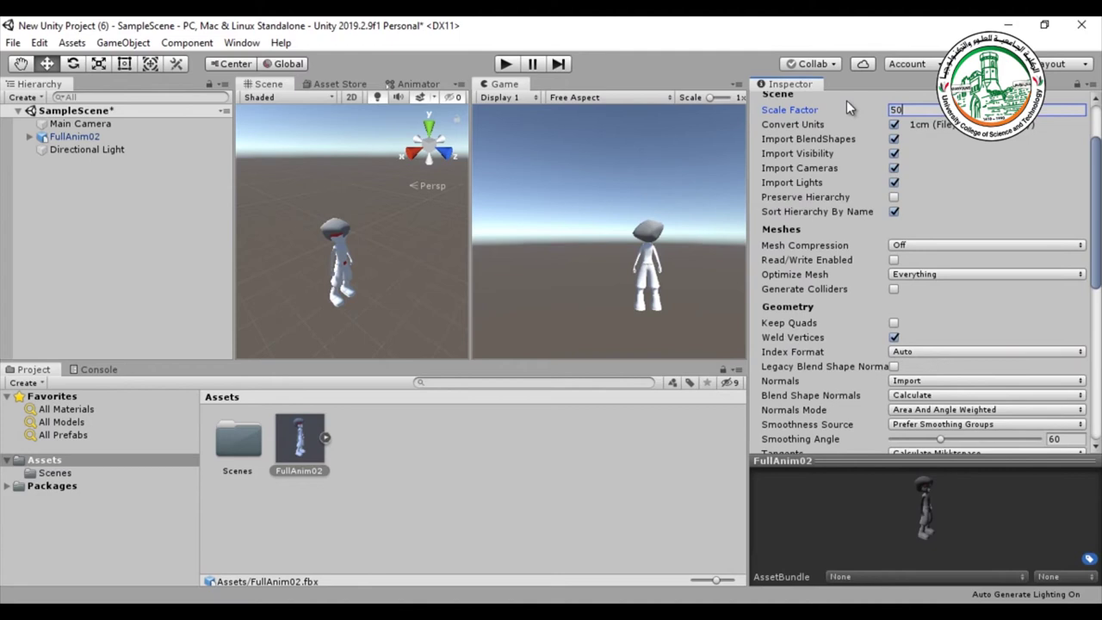
scroll(951, 328, "down", 5)
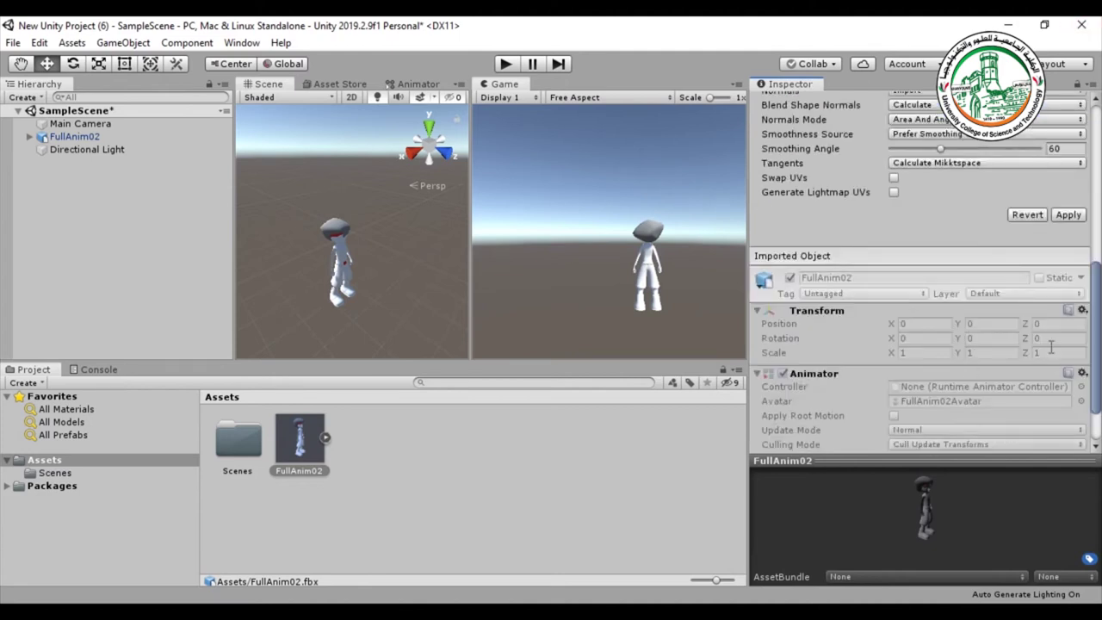
left_click(1067, 216)
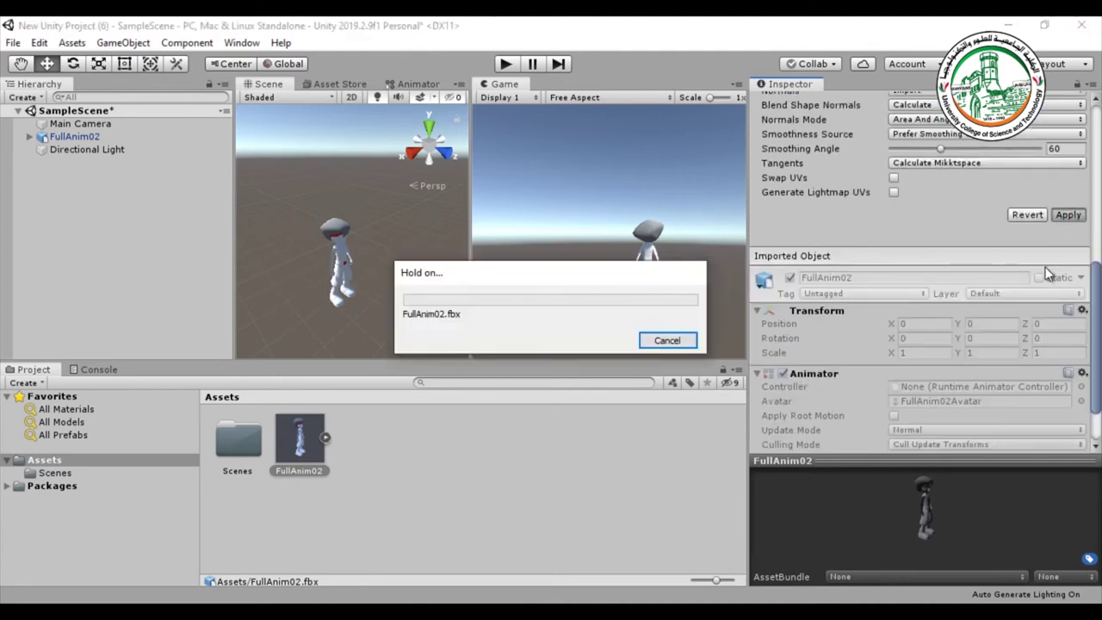
- Show the material import settings of FullAnim02
scroll(372, 277, "up", 2)
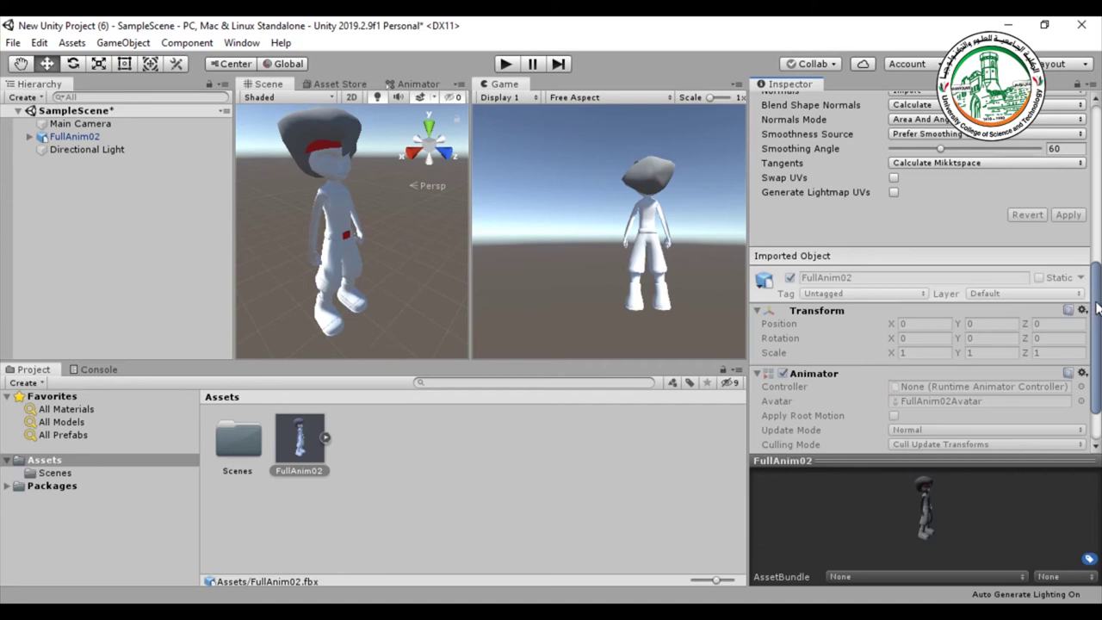
scroll(1098, 307, "up", 10)
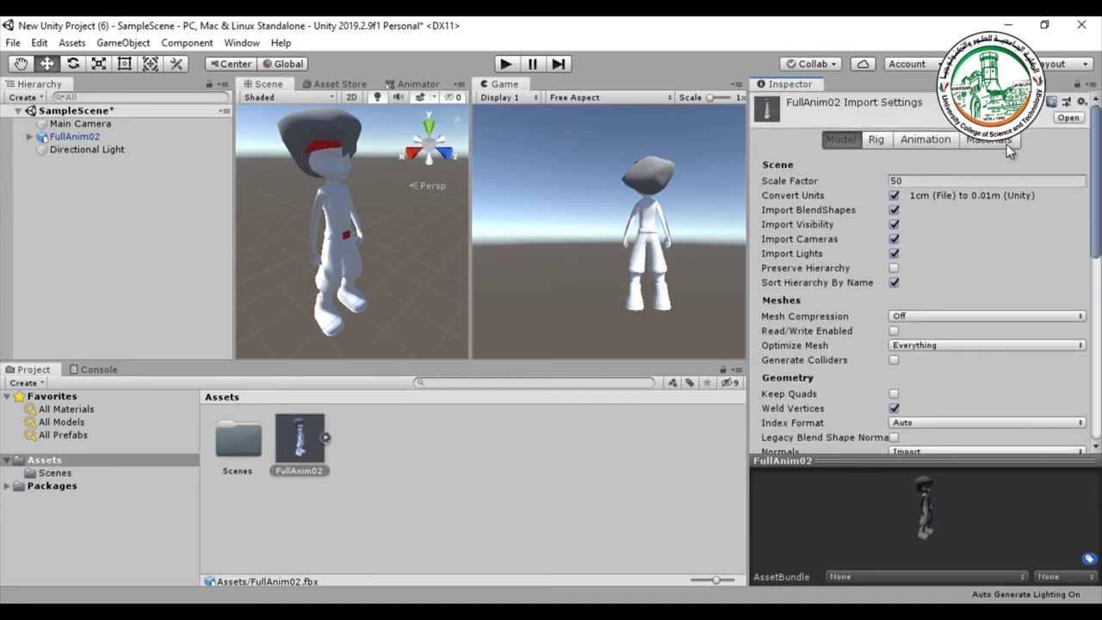
left_click(982, 140)
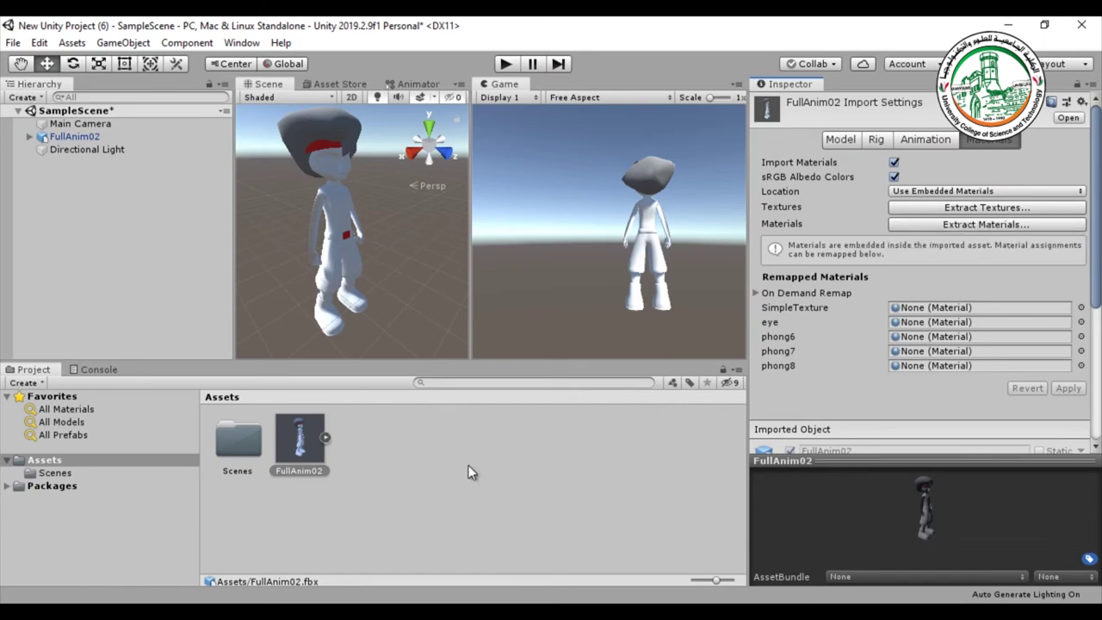
- Create a new folder named Materials in the project's Assets folder
right_click(423, 452)
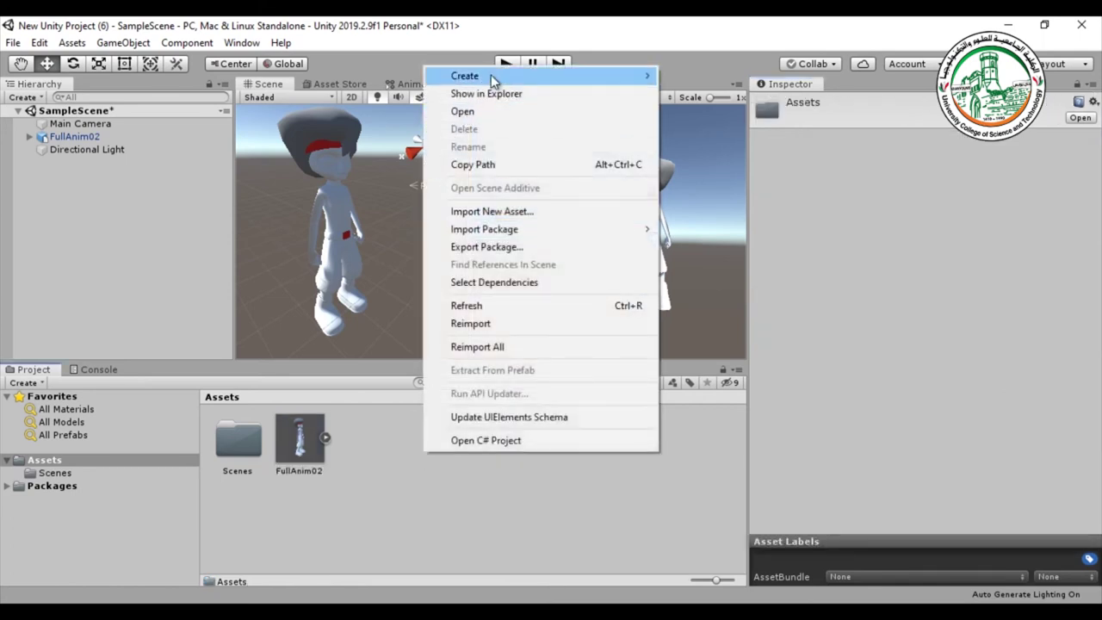
mouse_move(602, 74)
left_click(686, 52)
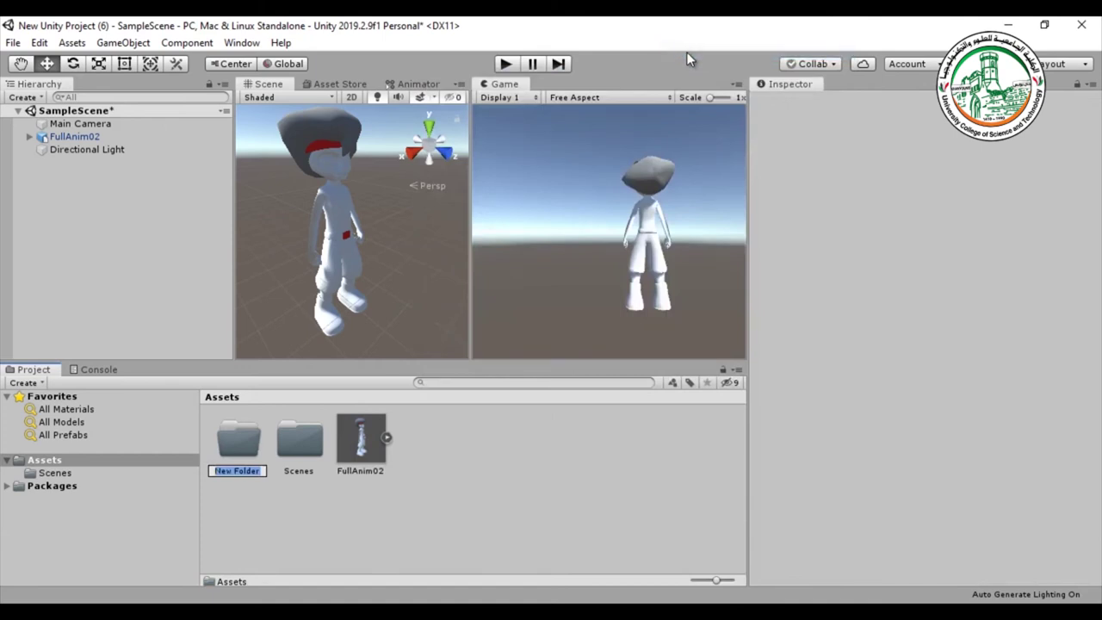
type("Mat")
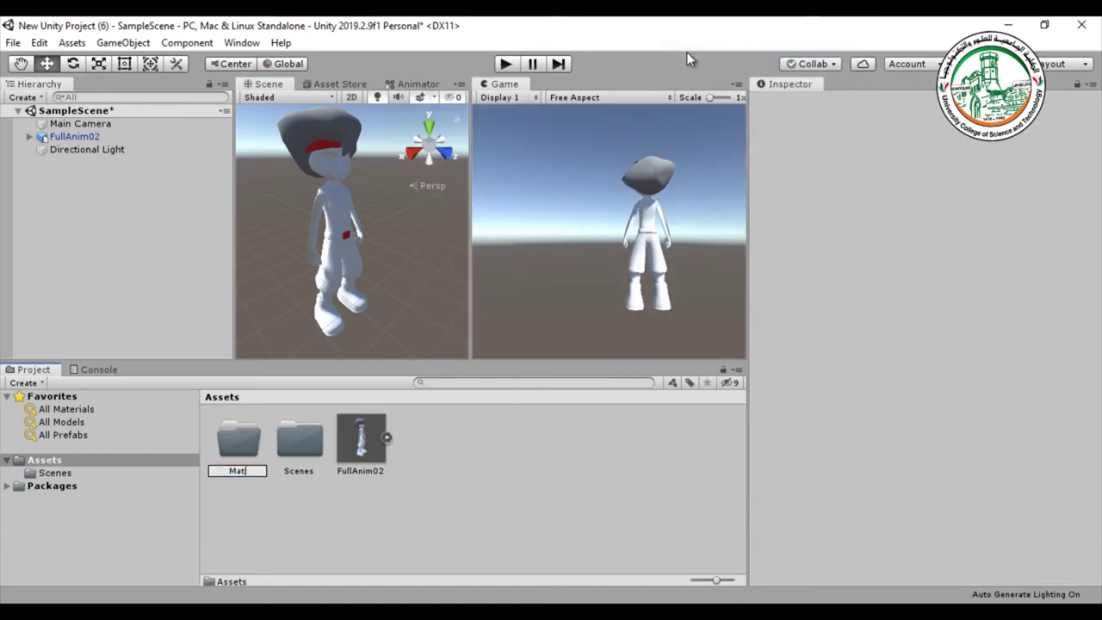
type("eri")
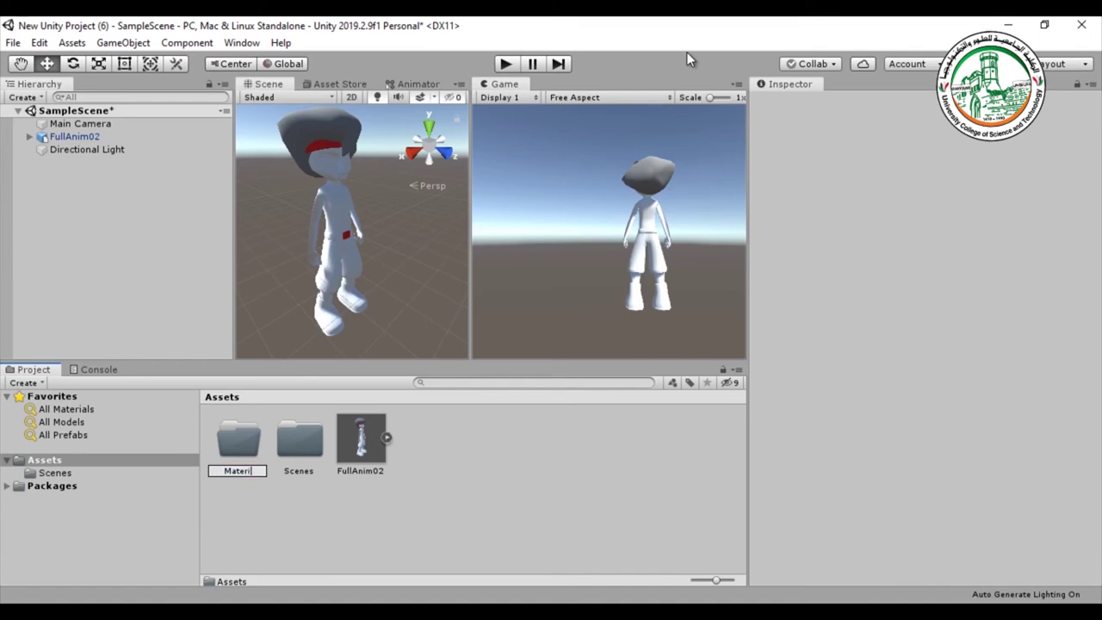
key("BackSpace")
key("BackSpace")
key("BackSpace")
key("BackSpace")
key("BackSpace")
type("aterials")
key("Return")
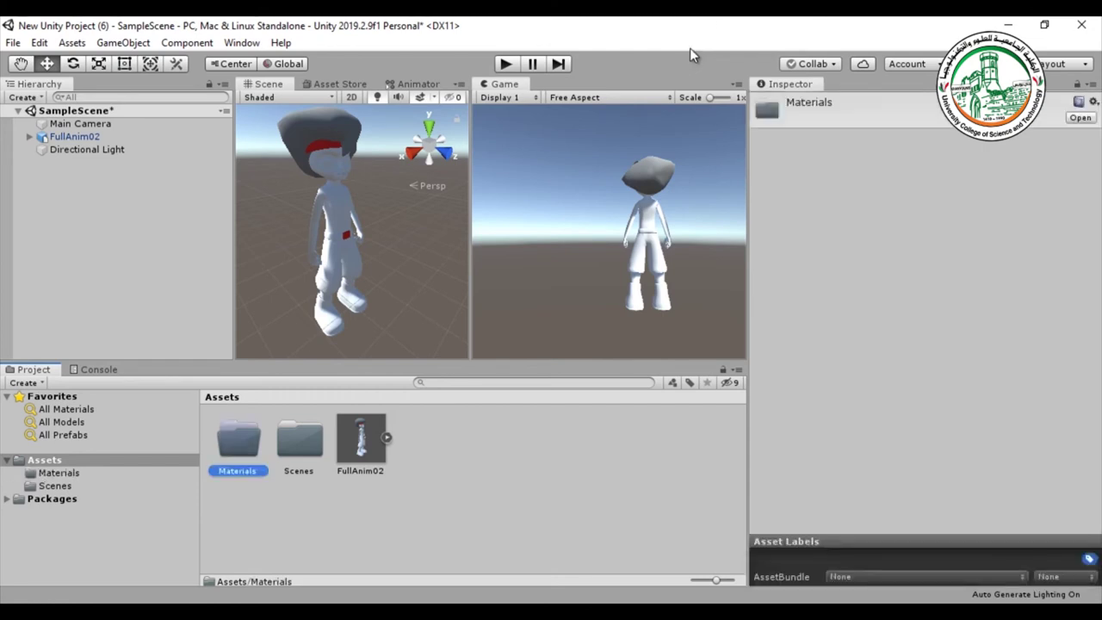
- Extract the embedded textures of FullAnim02 into the Materials folder
left_click(354, 444)
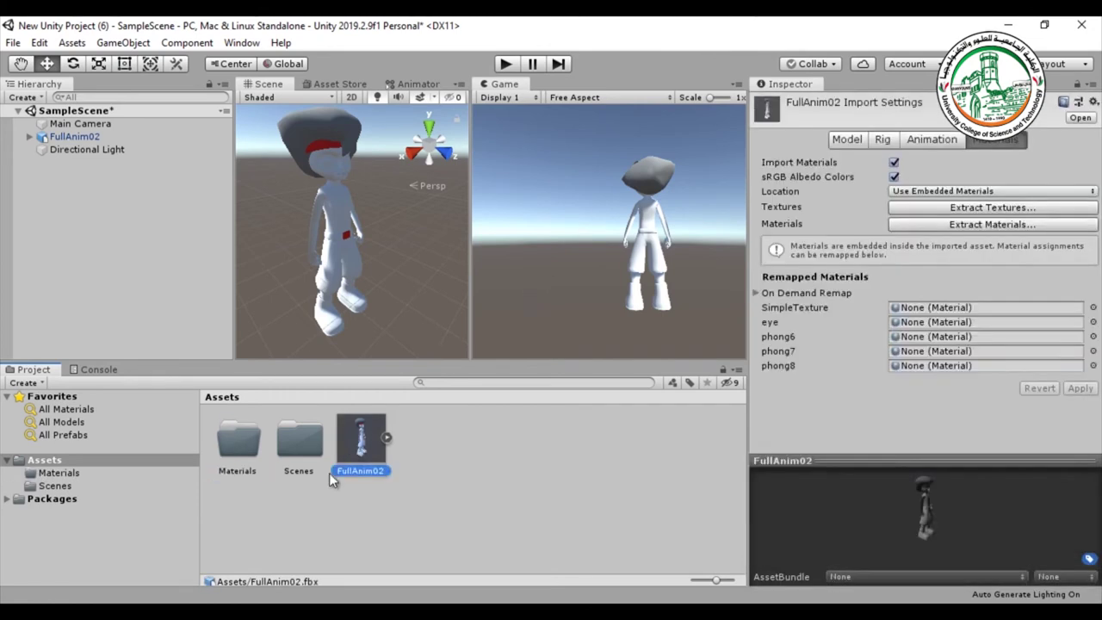
left_click(241, 448)
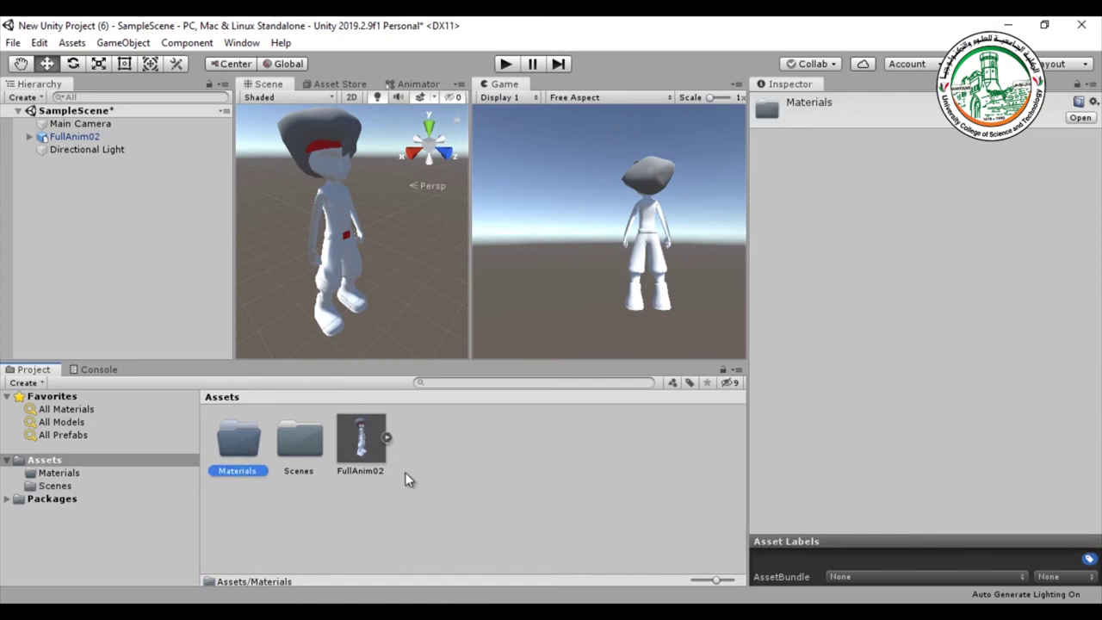
left_click(359, 430)
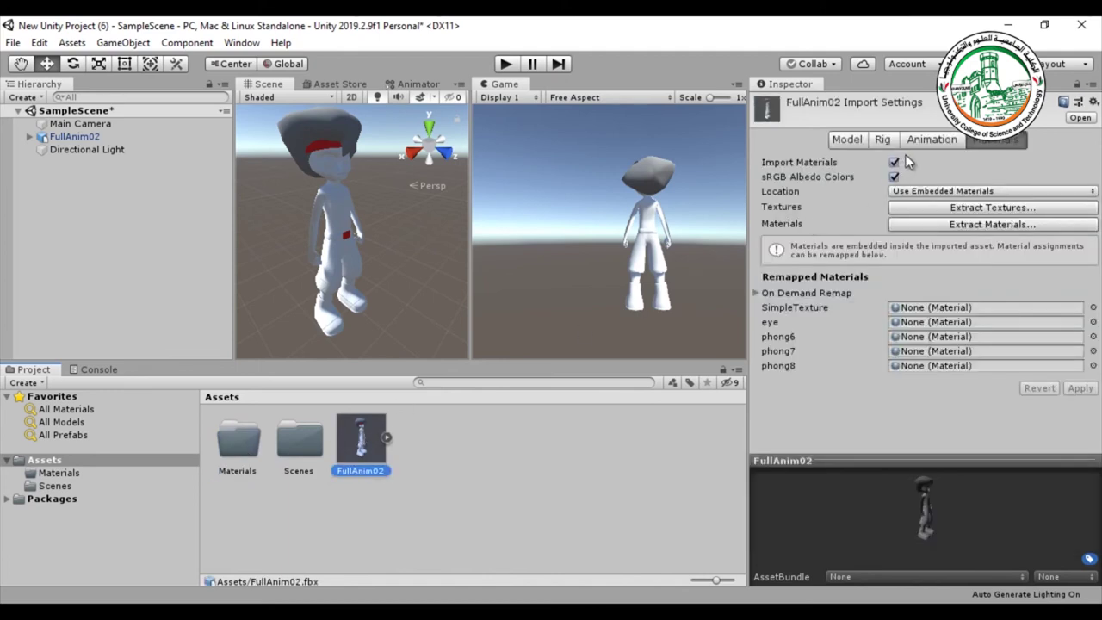
left_click(915, 208)
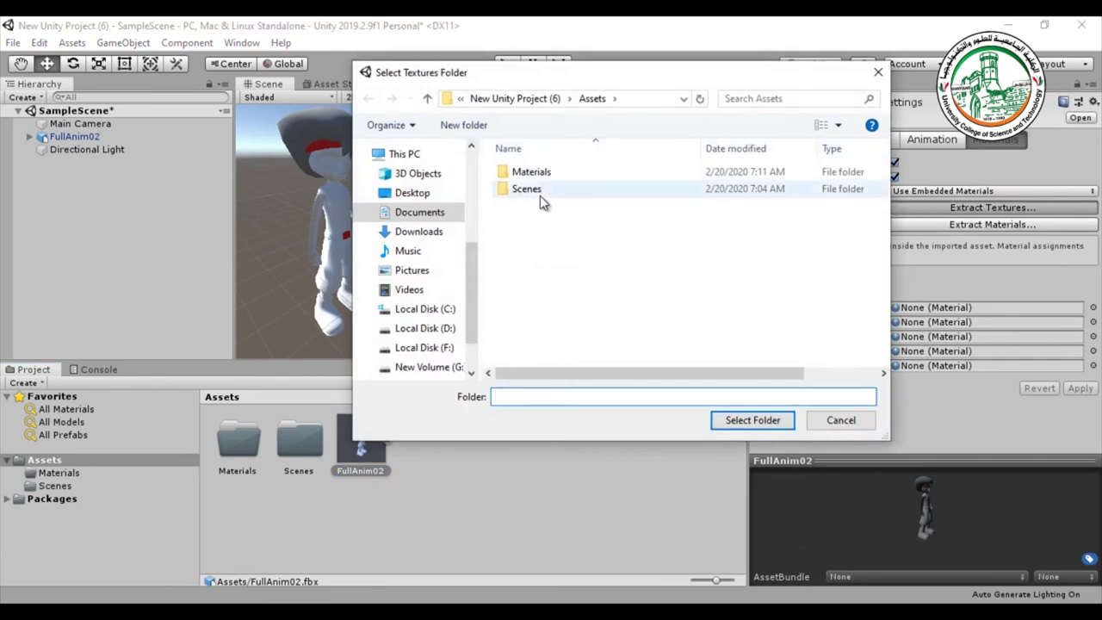
left_click(534, 173)
left_click(737, 423)
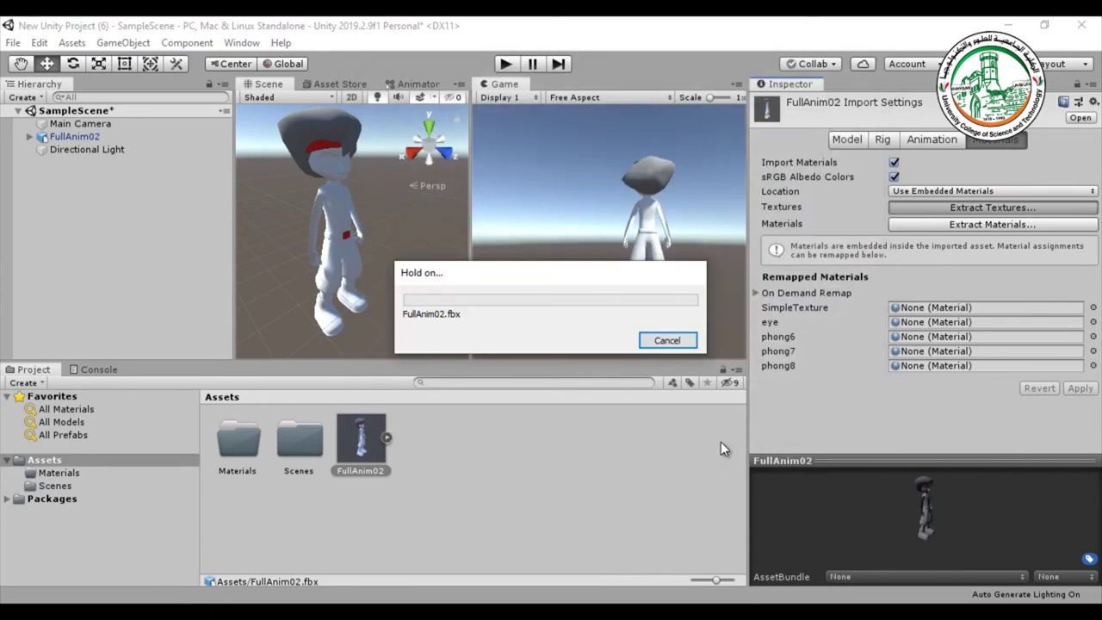
- Open the Materials folder and inspect the extracted SimpleBoyTexture image
double_click(239, 448)
left_click(299, 454)
left_click(267, 483)
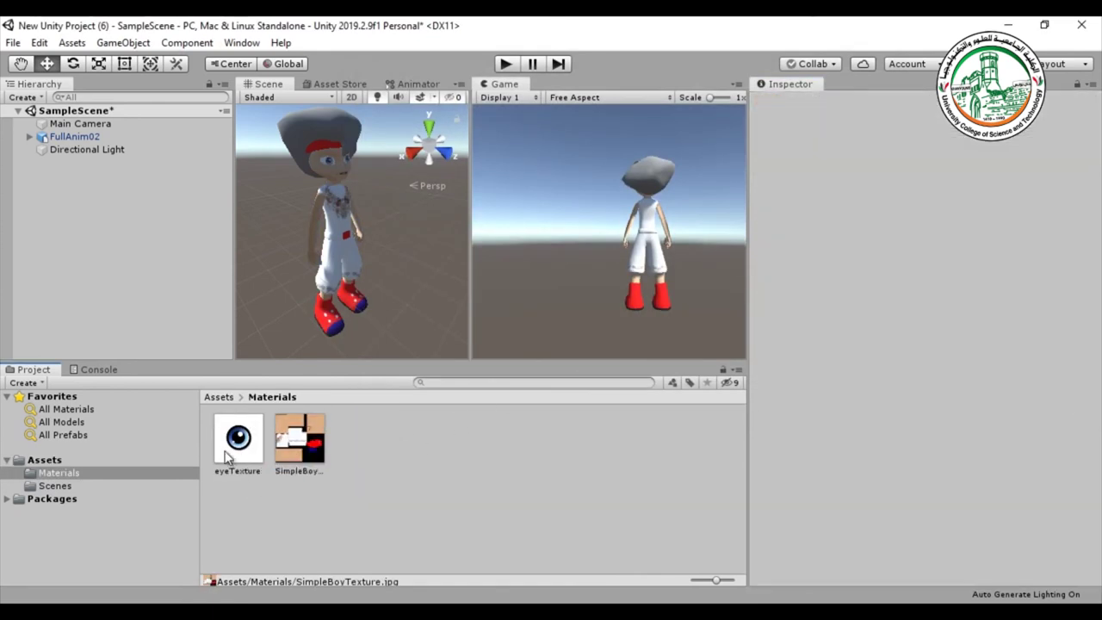
left_click(280, 442)
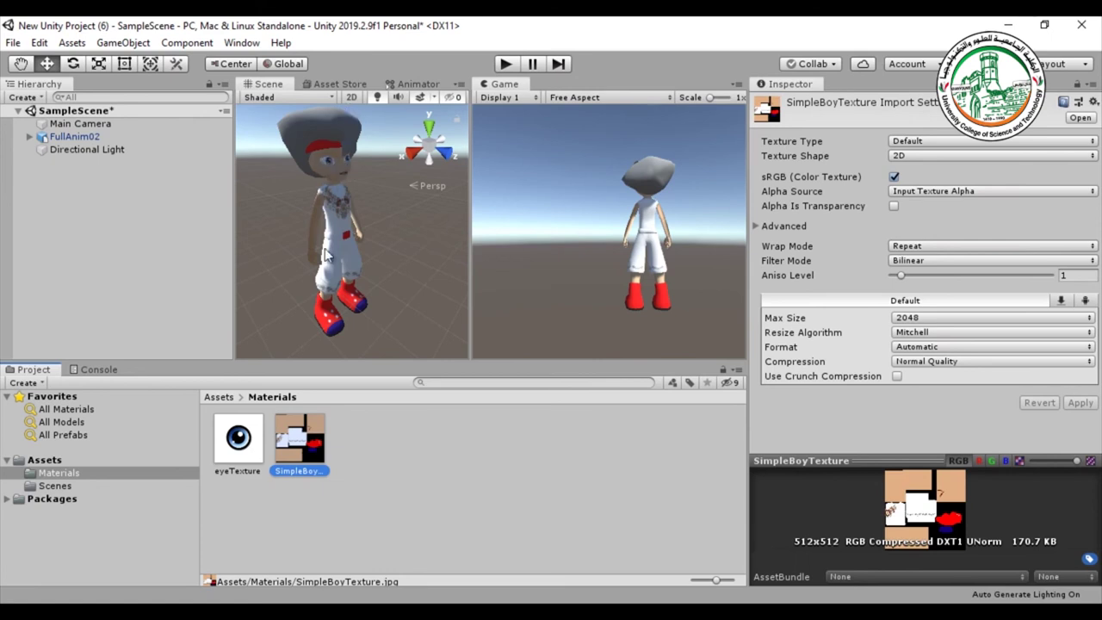
- Expand FullAnim02 in the scene hierarchy and examine the SimpleTexture material properties on its polySurface63 mesh
left_click(218, 398)
left_click(452, 485)
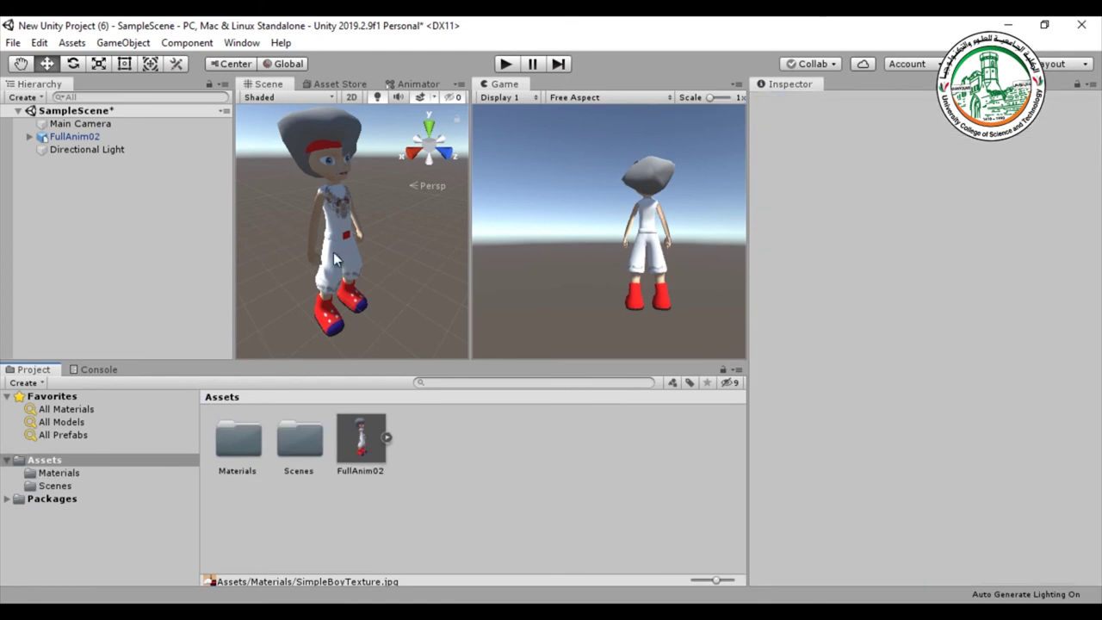
left_click(29, 138)
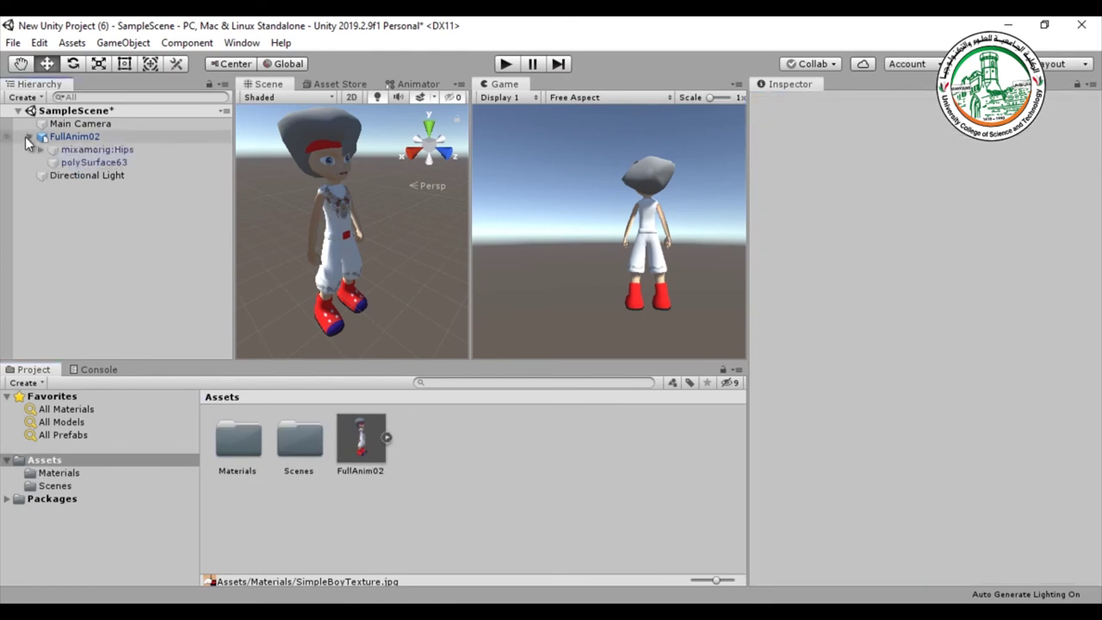
left_click(61, 161)
scroll(873, 435, "down", 5)
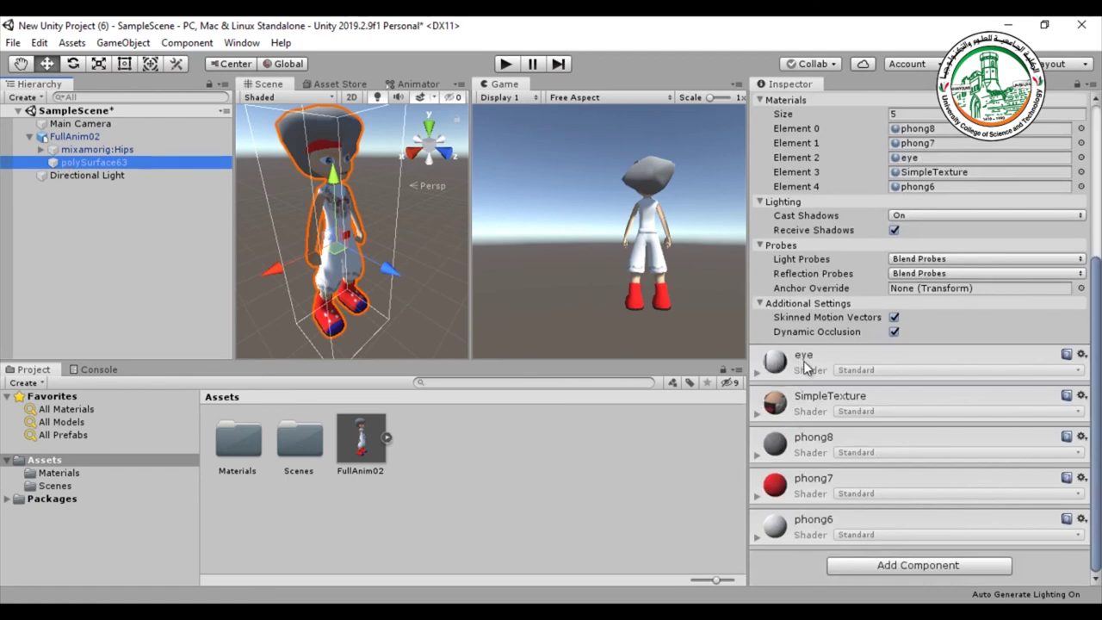
left_click(757, 416)
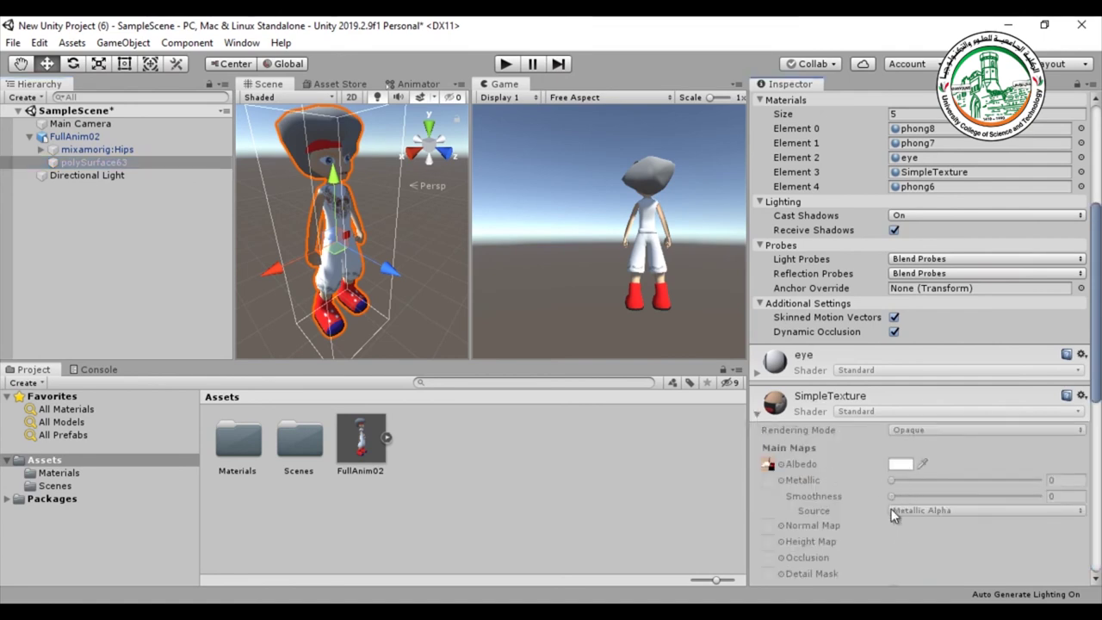
scroll(842, 479, "down", 5)
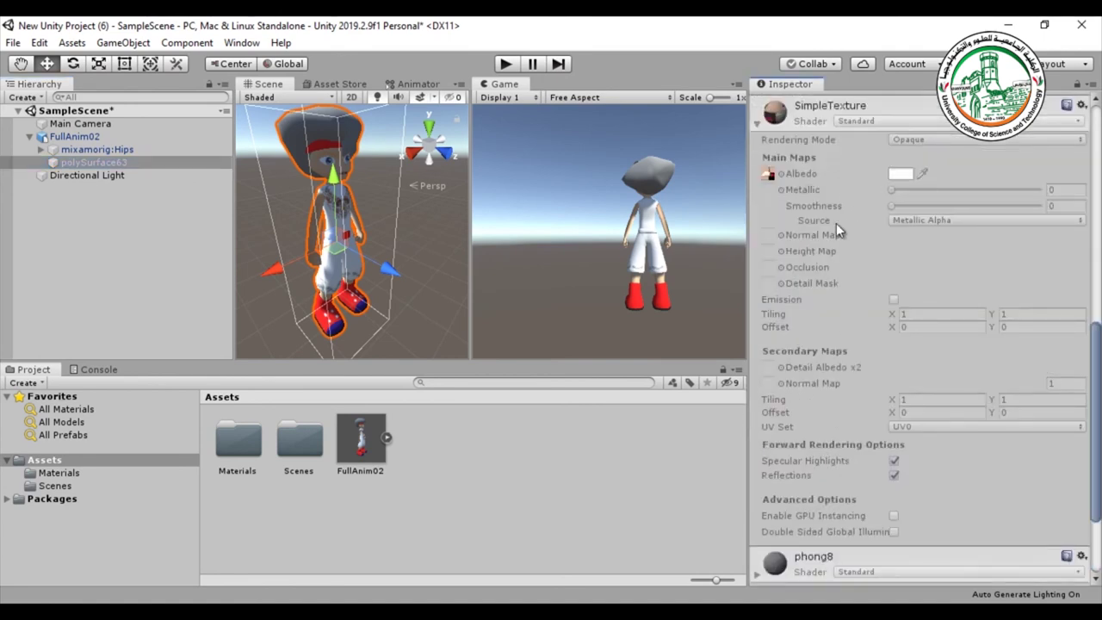
scroll(832, 226, "up", 3)
left_click(757, 269)
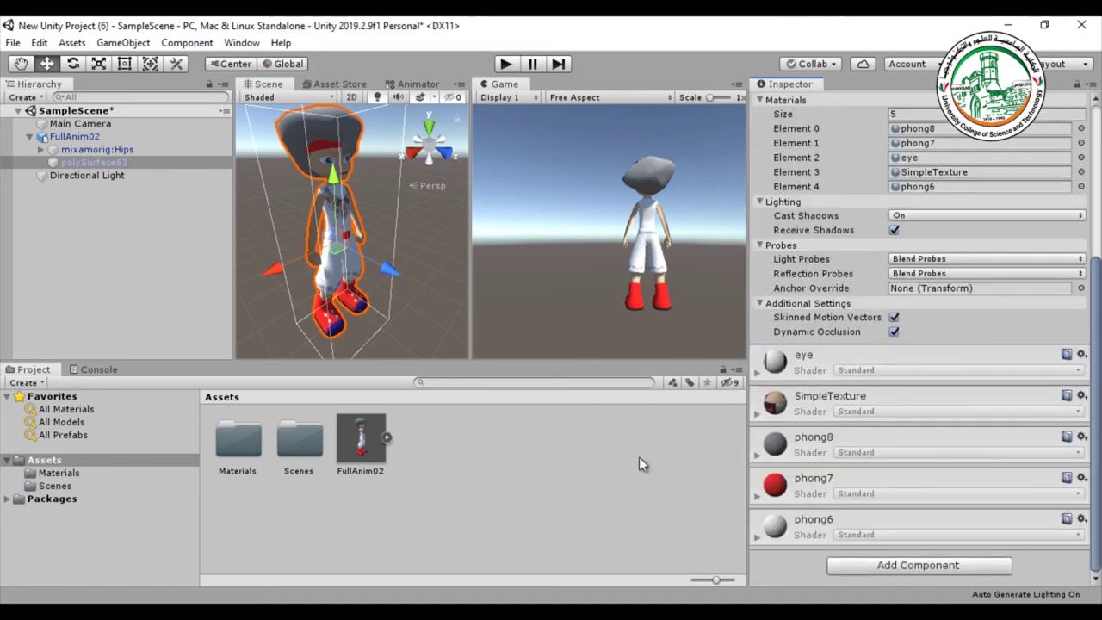
- Extract the embedded materials of the FullAnim02 model asset into the Materials folder
left_click(395, 462)
left_click(357, 437)
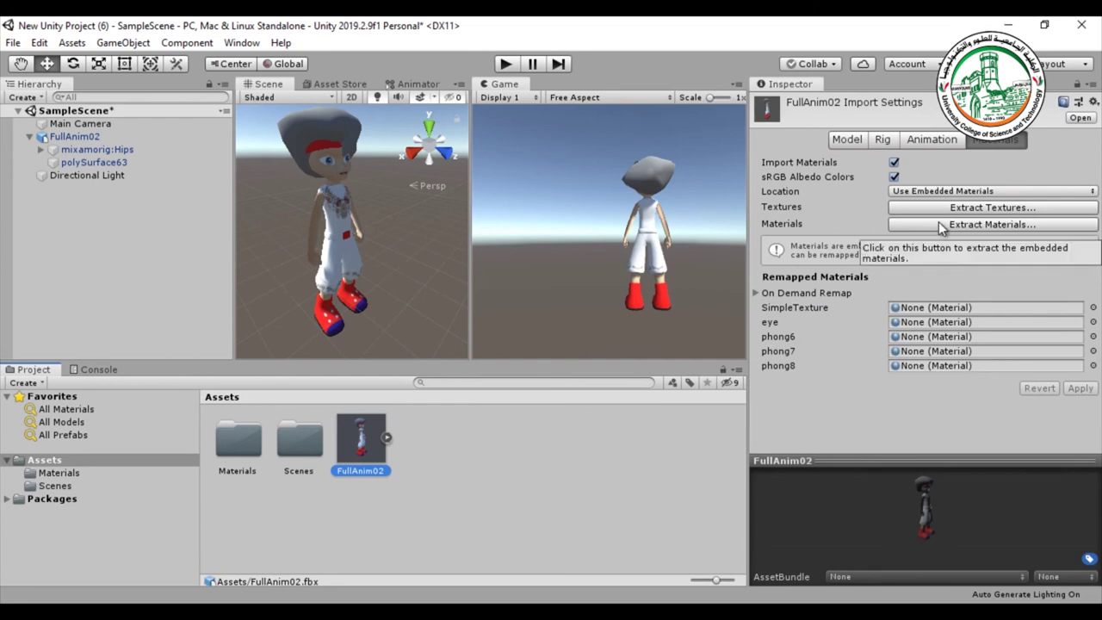
left_click(940, 225)
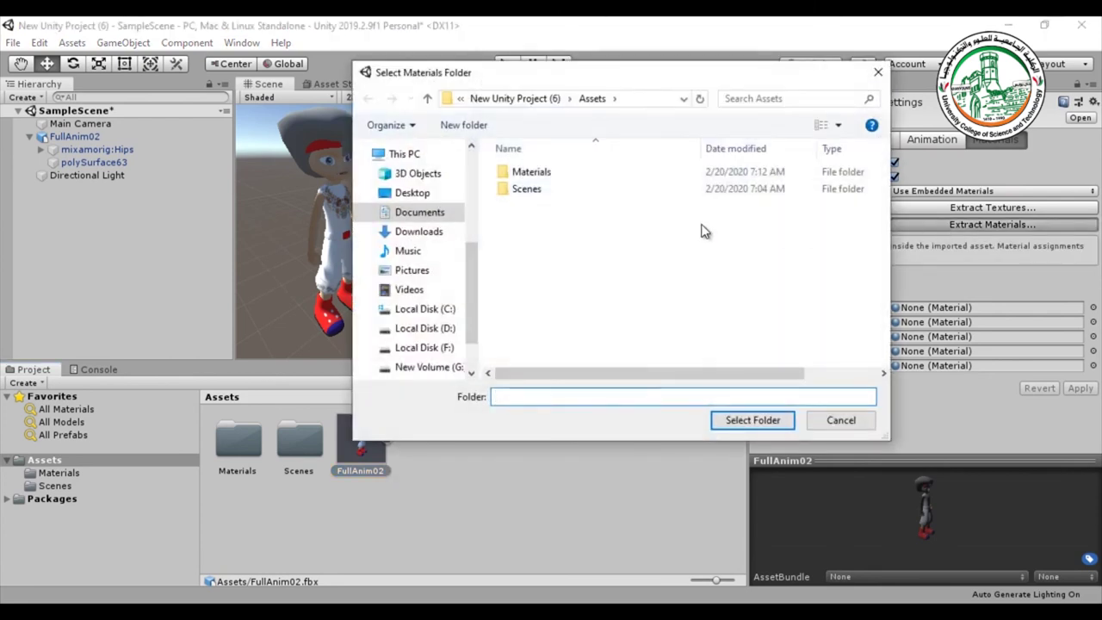
left_click(544, 174)
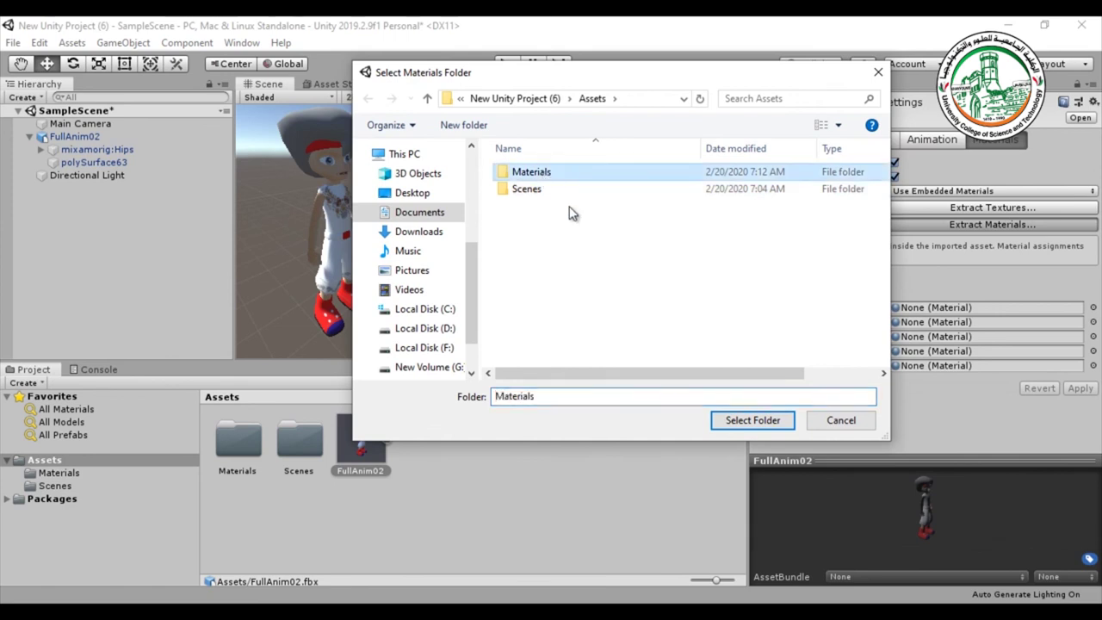
left_click(746, 420)
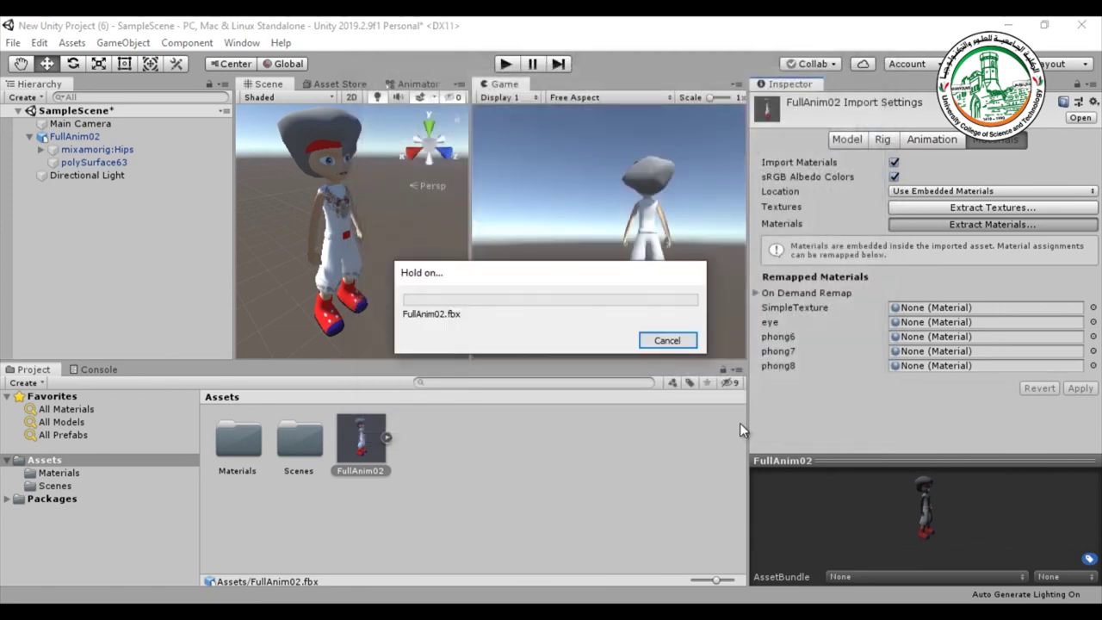
- Open the Materials folder and inspect the extracted SimpleTexture material, trying out its Metallic value
left_click(244, 456)
double_click(244, 454)
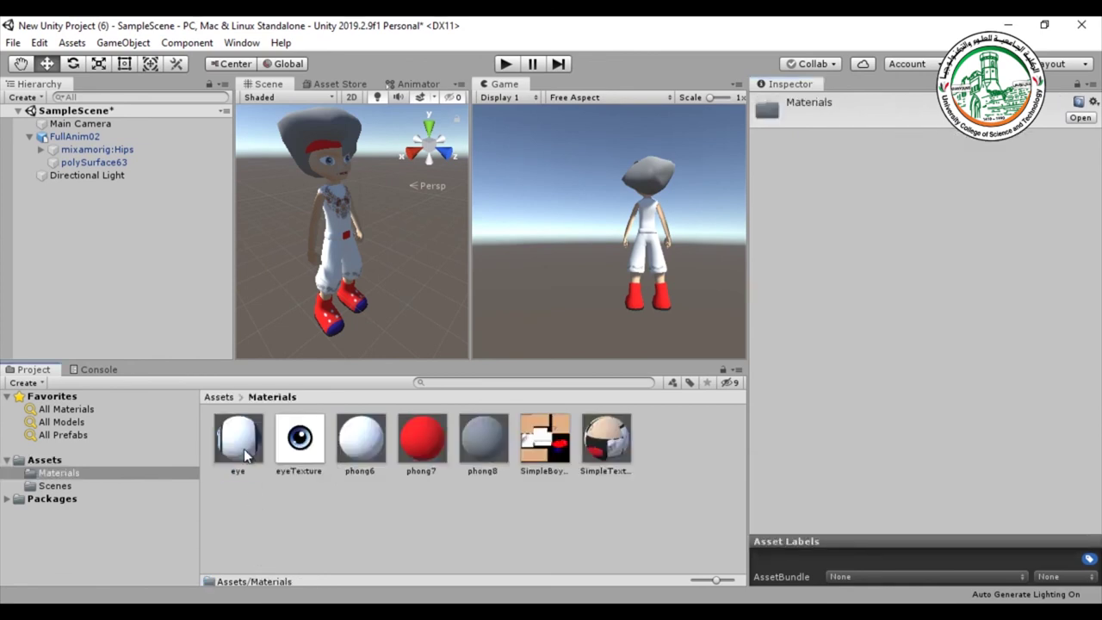
left_click(608, 448)
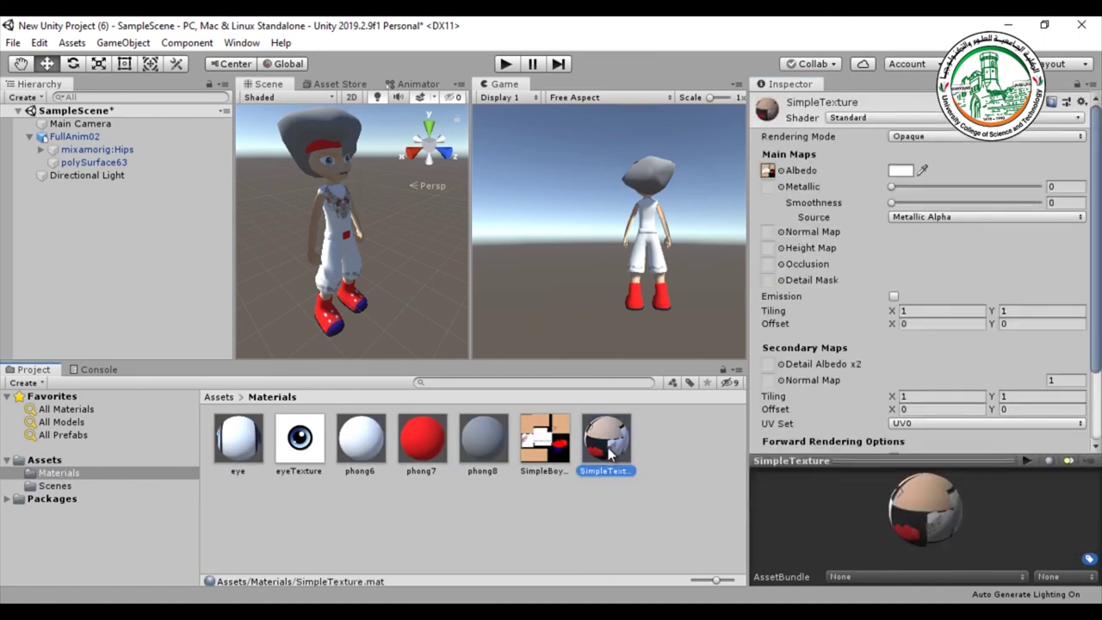
mouse_move(894, 195)
left_mouse_down()
mouse_move(1038, 186)
mouse_move(890, 197)
left_mouse_up()
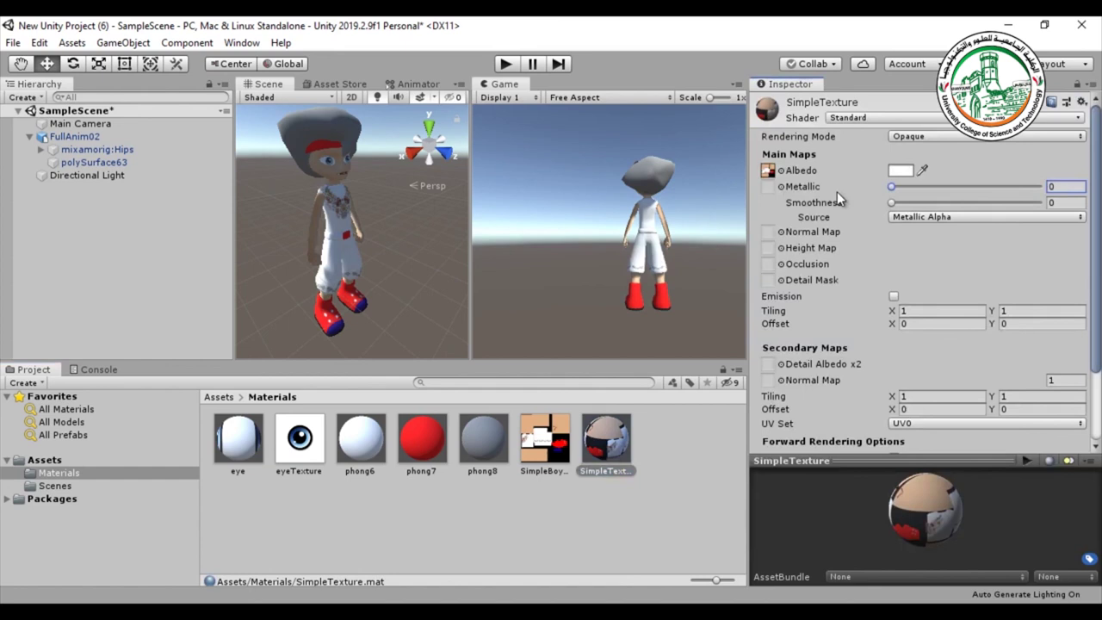
- Set the Albedo color of the phong7 material on polySurface63 to the red F30000
left_click(82, 163)
scroll(791, 421, "down", 5)
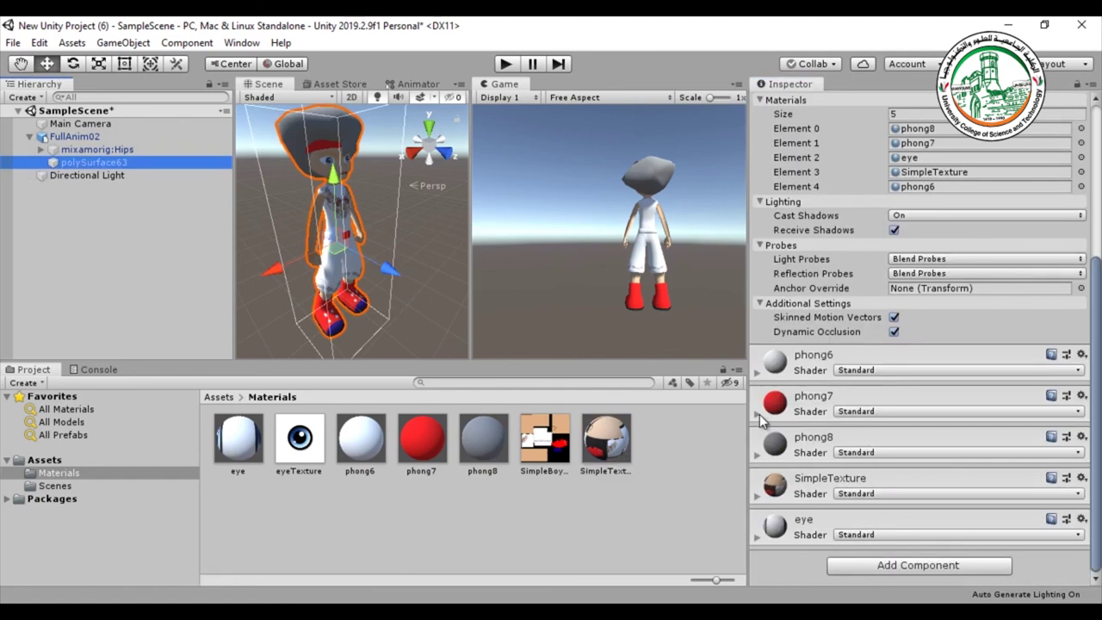
left_click(759, 414)
left_click(900, 462)
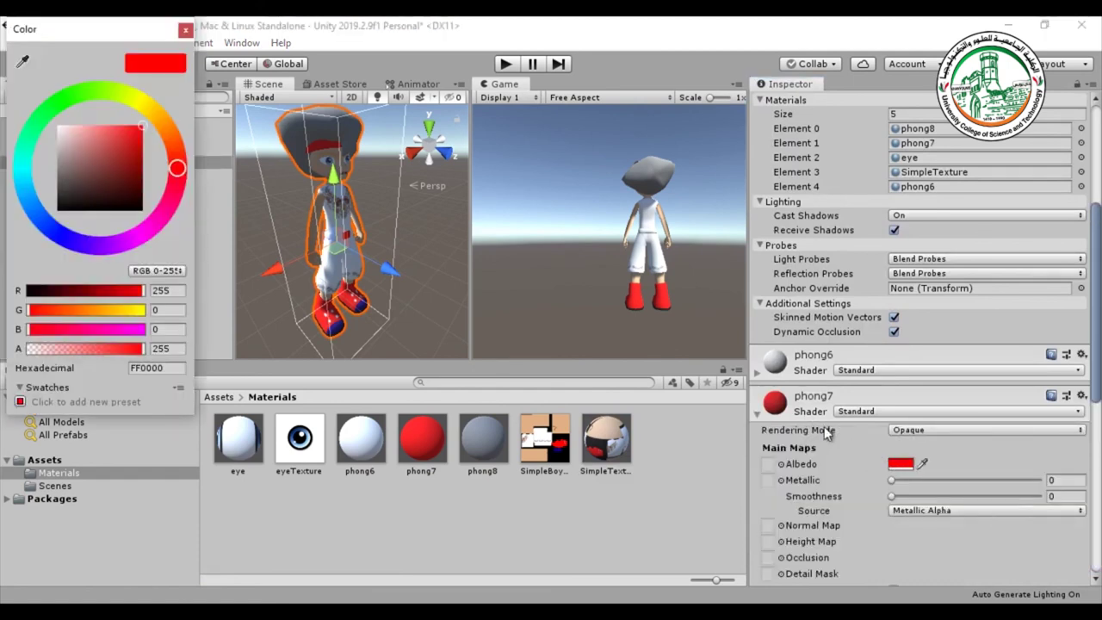
left_click_drag(102, 192, 143, 127)
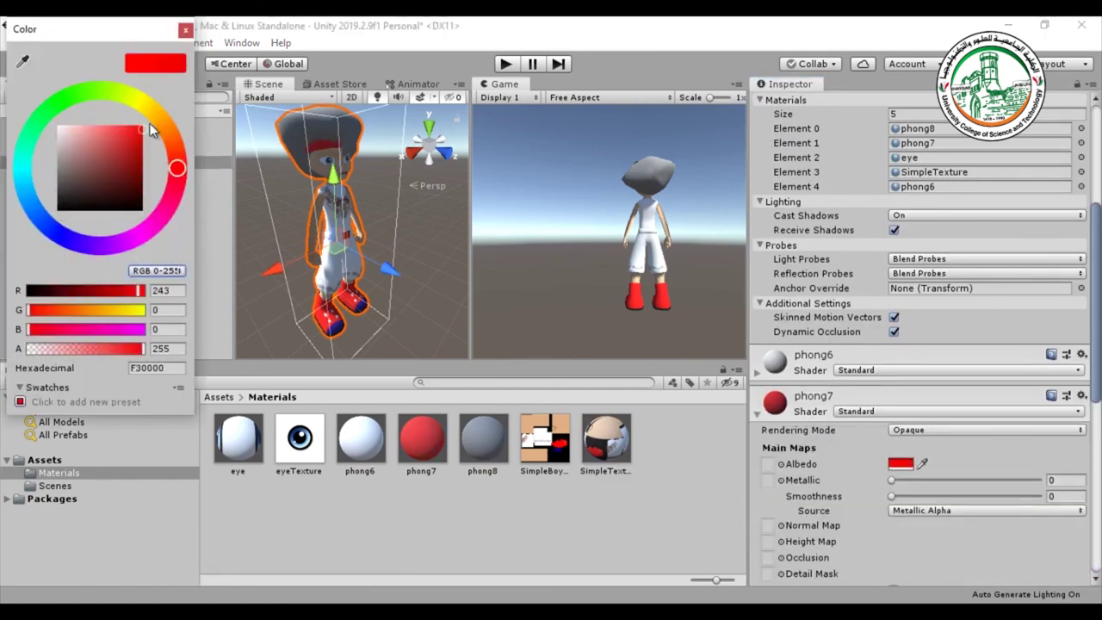
left_click(185, 30)
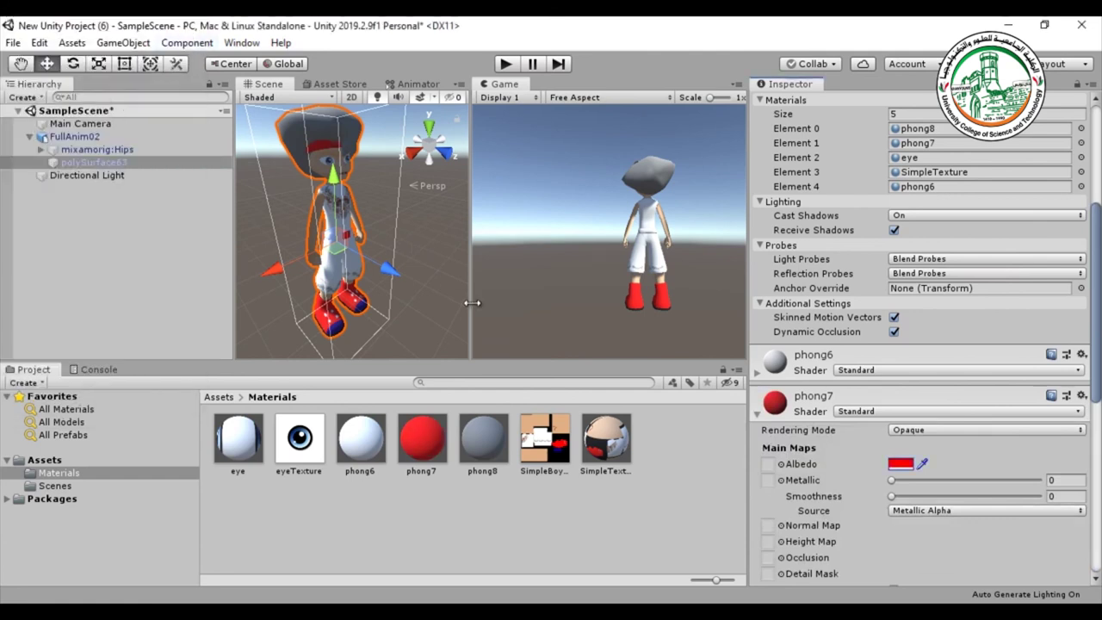
left_click(759, 414)
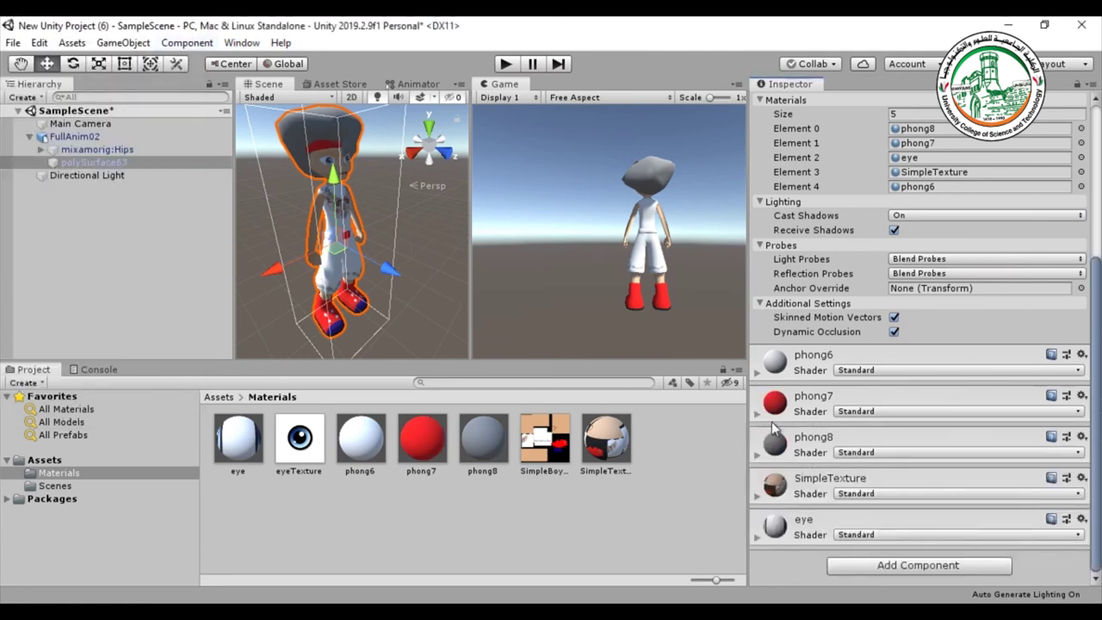
- Try adjusting the Metallic value of the SimpleTexture material on polySurface63 and bring it back to 0
left_click(760, 496)
scroll(947, 534, "down", 6)
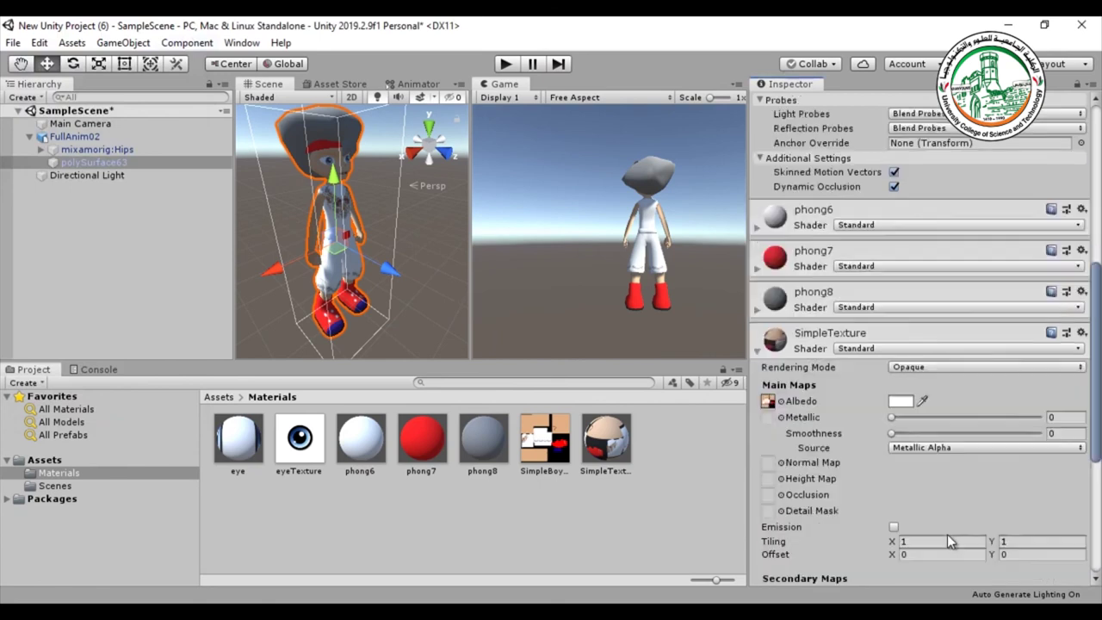
left_click_drag(893, 272, 776, 273)
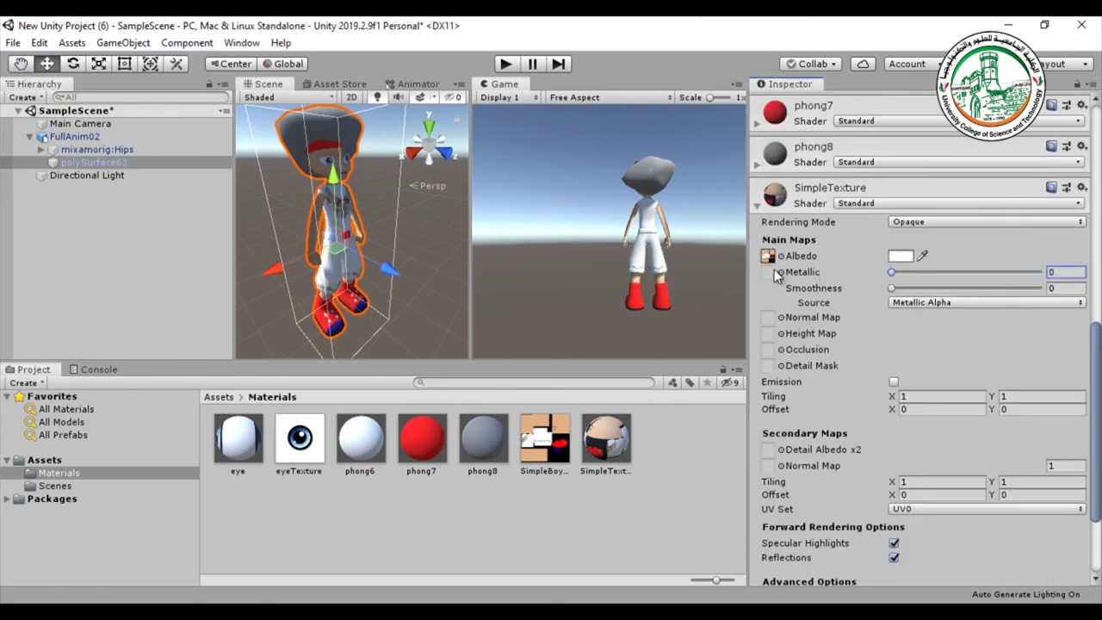
- Clear the selection and view the boy character from the side in the scene
left_click(651, 513)
left_click_drag(398, 336, 450, 267, "alt")
right_click_drag(451, 267, 340, 338, "alt")
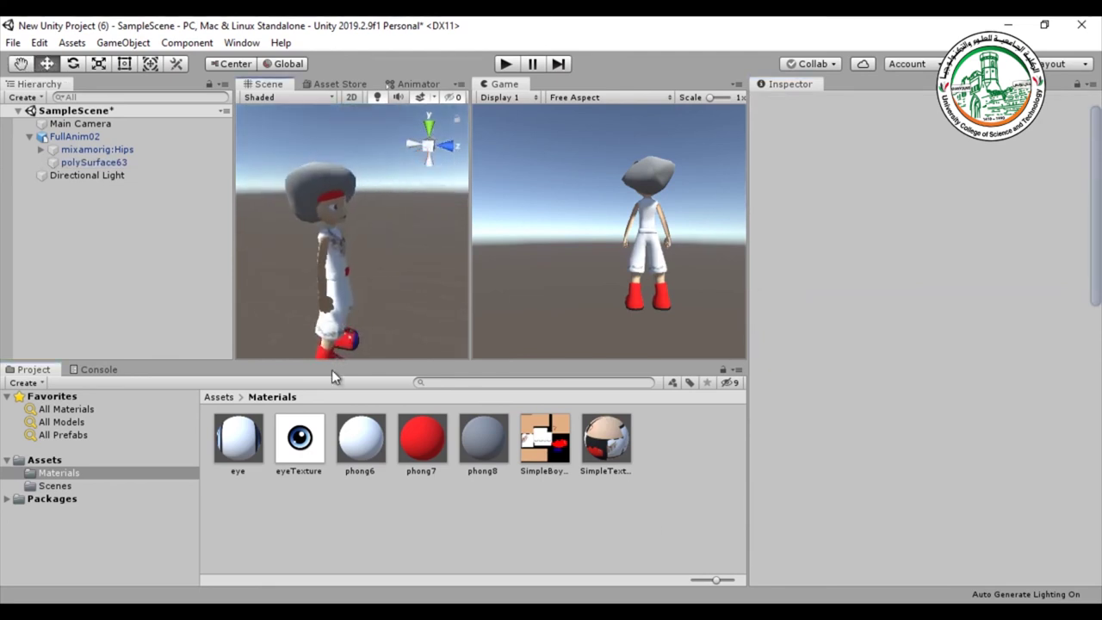